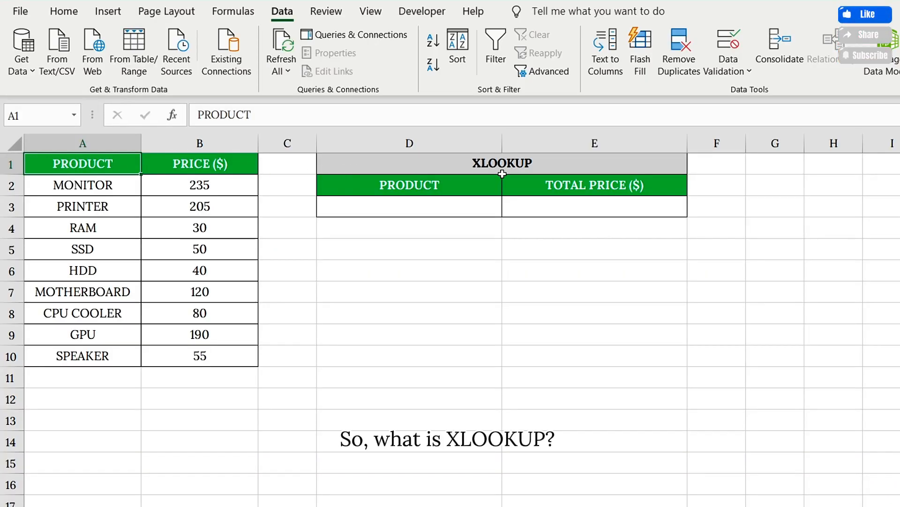
{"action": "left_click", "coordinate": [502, 172]}
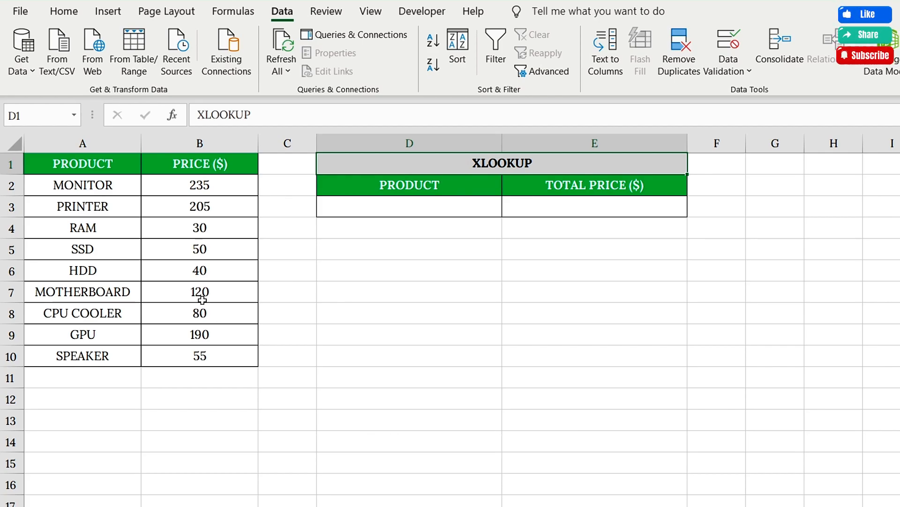
{"action": "left_click", "coordinate": [359, 254]}
{"action": "type", "text": "=xlook"}
{"action": "key", "text": "Tab"}
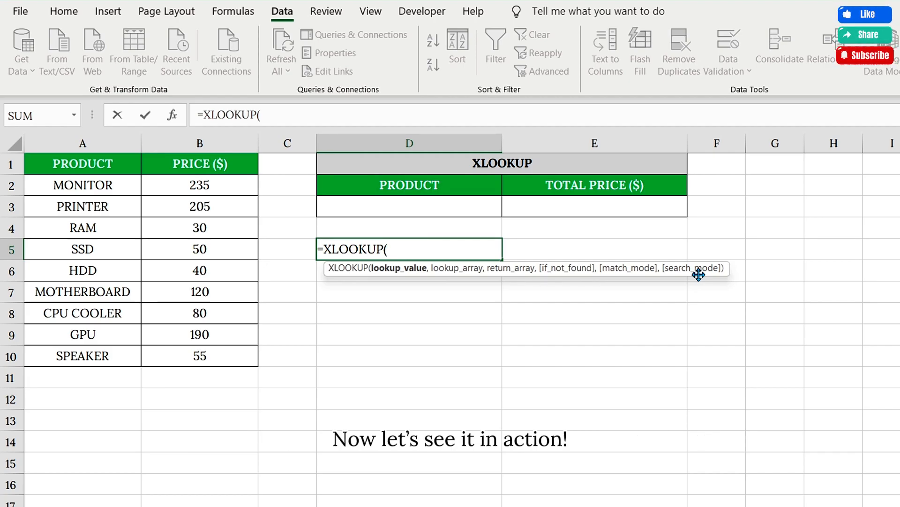
{"action": "key", "text": "BackSpace"}
{"action": "key", "text": "Escape"}
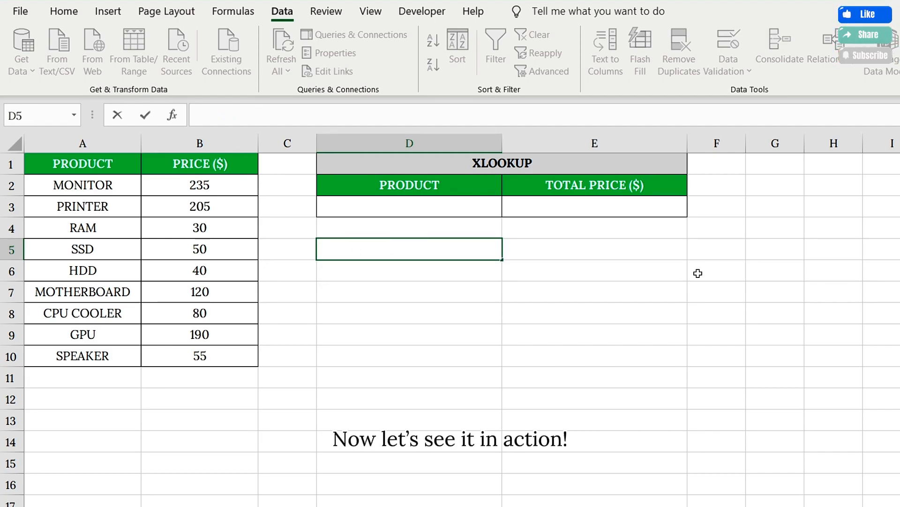
{"action": "left_click", "coordinate": [542, 164]}
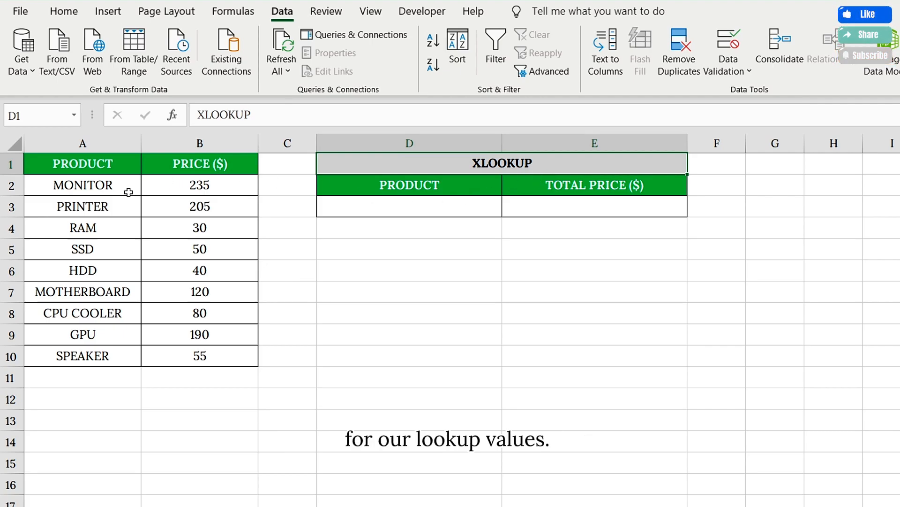
{"action": "left_click_drag", "start_coordinate": [127, 188], "coordinate": [133, 355]}
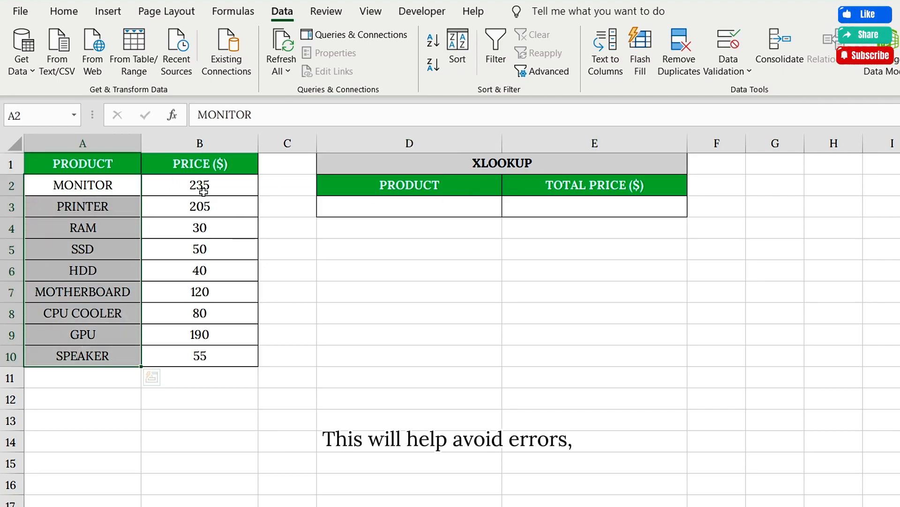
{"action": "left_click", "coordinate": [106, 170]}
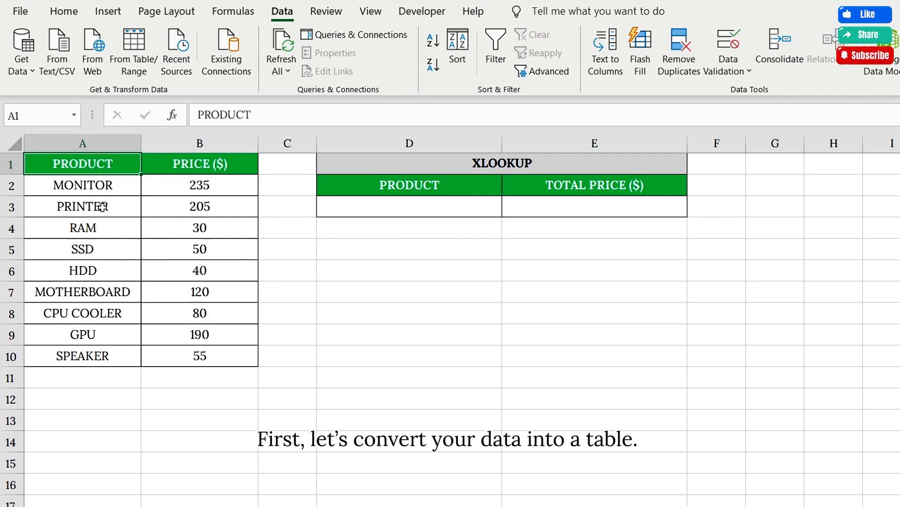
Convert the product and price range A1:B10 into a table with headers.
{"action": "left_click_drag", "start_coordinate": [100, 163], "coordinate": [215, 357]}
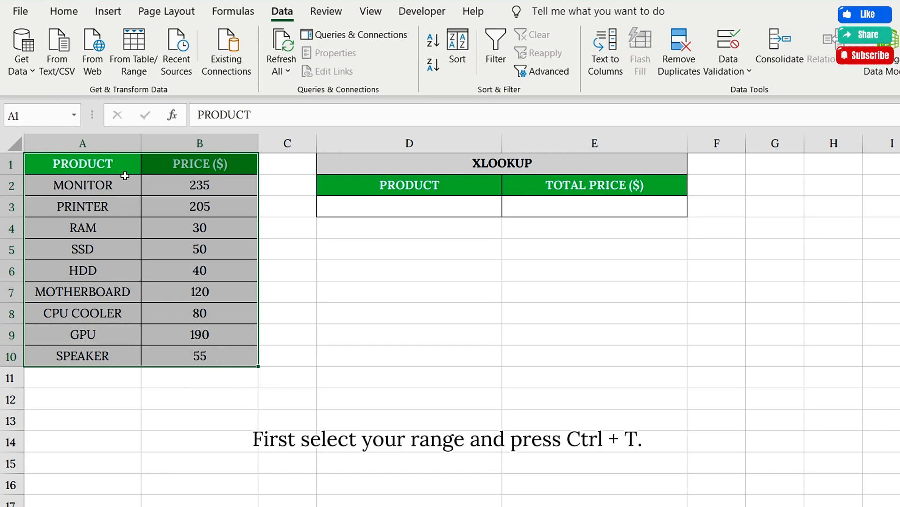
{"action": "key", "text": "ctrl+t"}
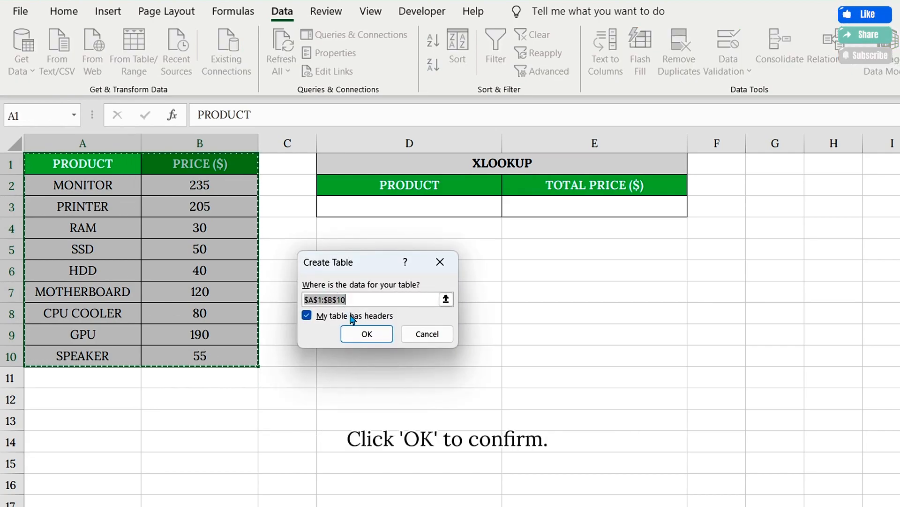
{"action": "left_click", "coordinate": [366, 333]}
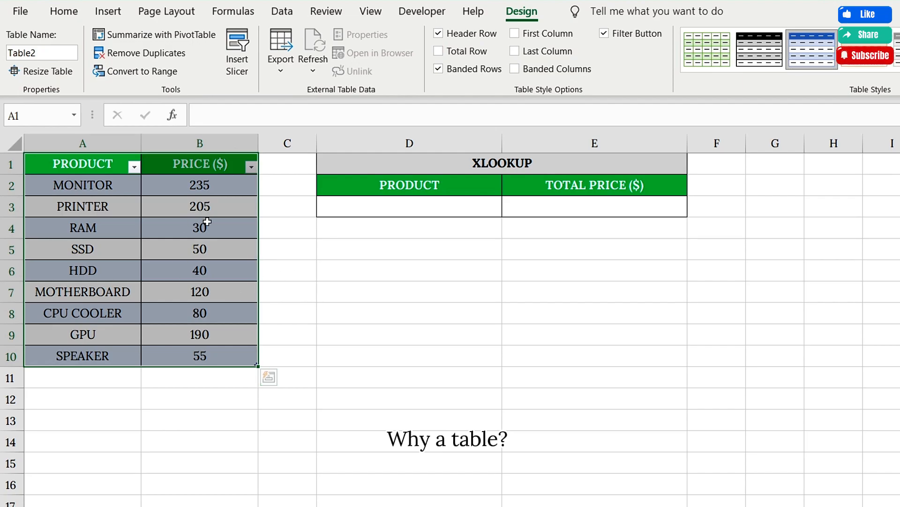
{"action": "left_click", "coordinate": [109, 165]}
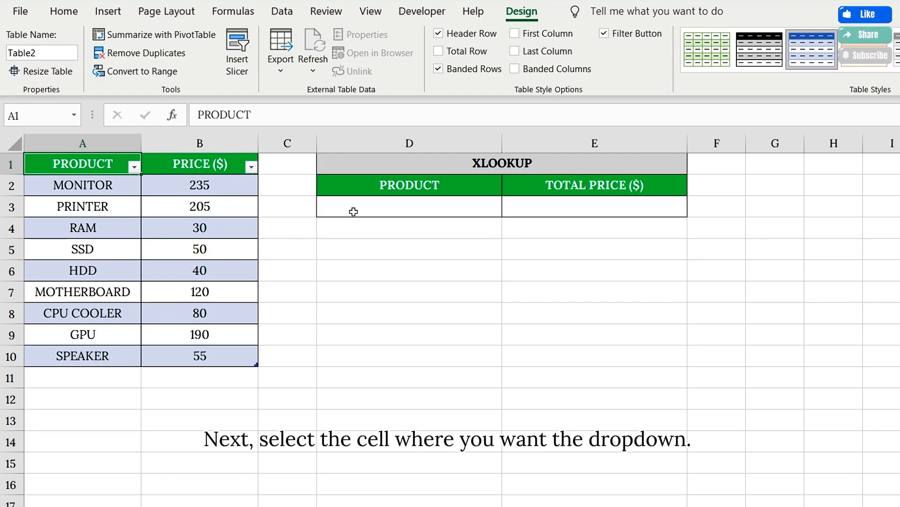
Add a list validation dropdown to D3 with the product names =$A$2:$A$10 as its source, and open the dropdown.
{"action": "left_click", "coordinate": [354, 212]}
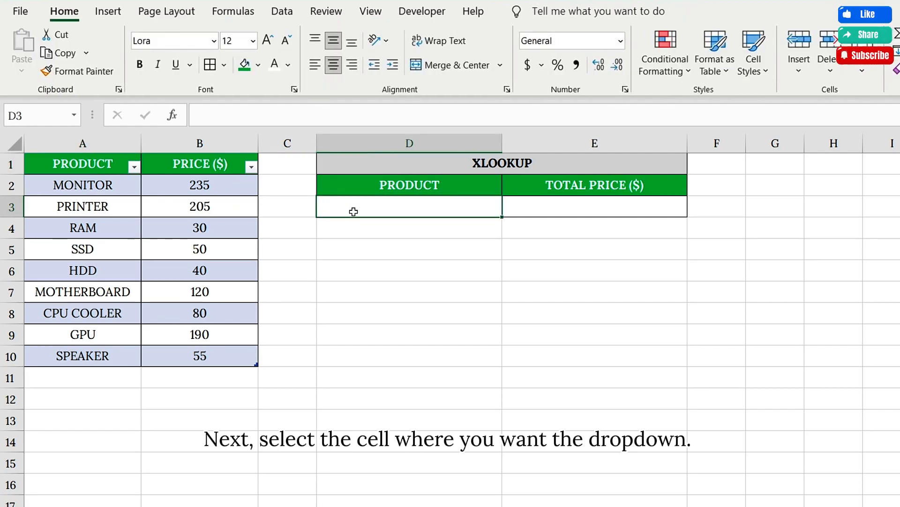
{"action": "left_click", "coordinate": [281, 11]}
{"action": "left_click", "coordinate": [735, 61]}
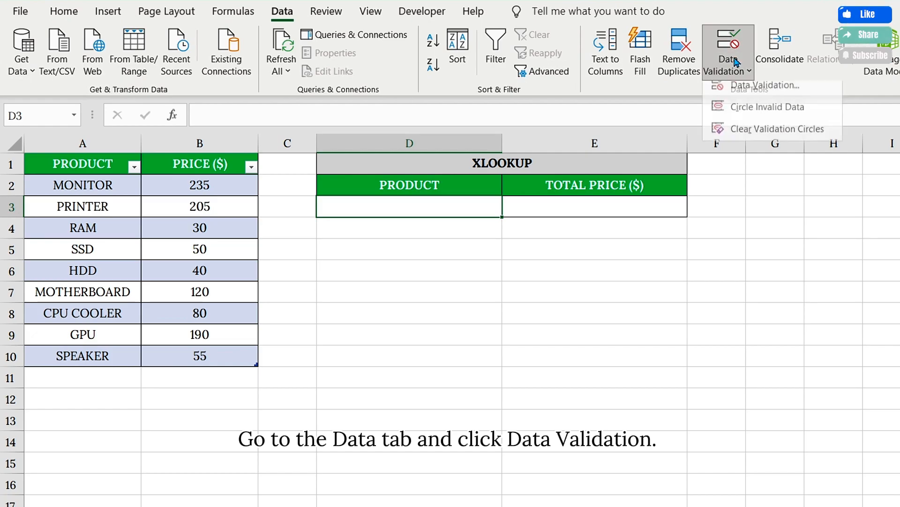
{"action": "left_click", "coordinate": [755, 92]}
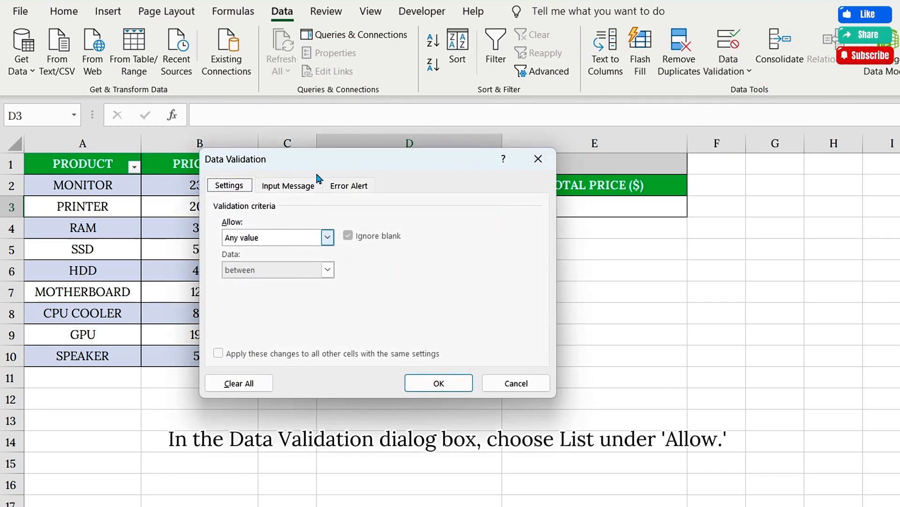
{"action": "left_click", "coordinate": [328, 237]}
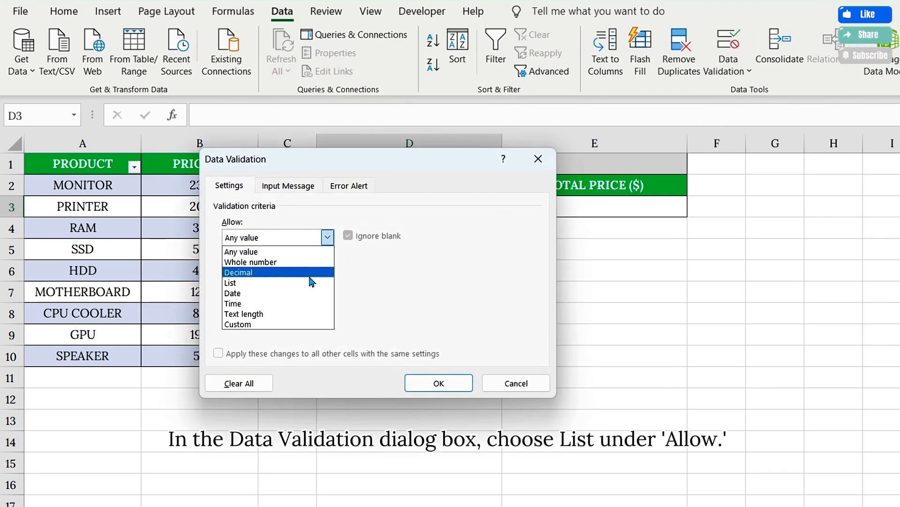
{"action": "left_click", "coordinate": [274, 281]}
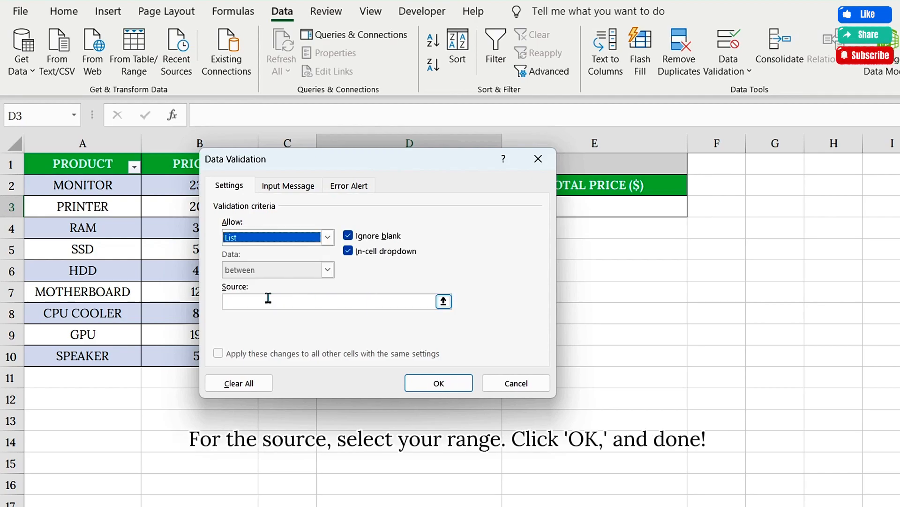
{"action": "left_click", "coordinate": [260, 300]}
{"action": "left_click_drag", "start_coordinate": [85, 184], "coordinate": [80, 355]}
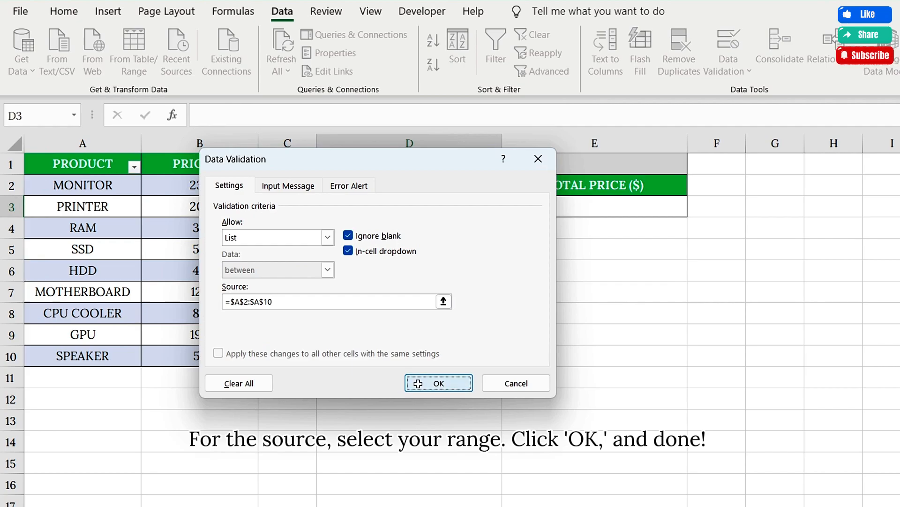
{"action": "left_click", "coordinate": [439, 382]}
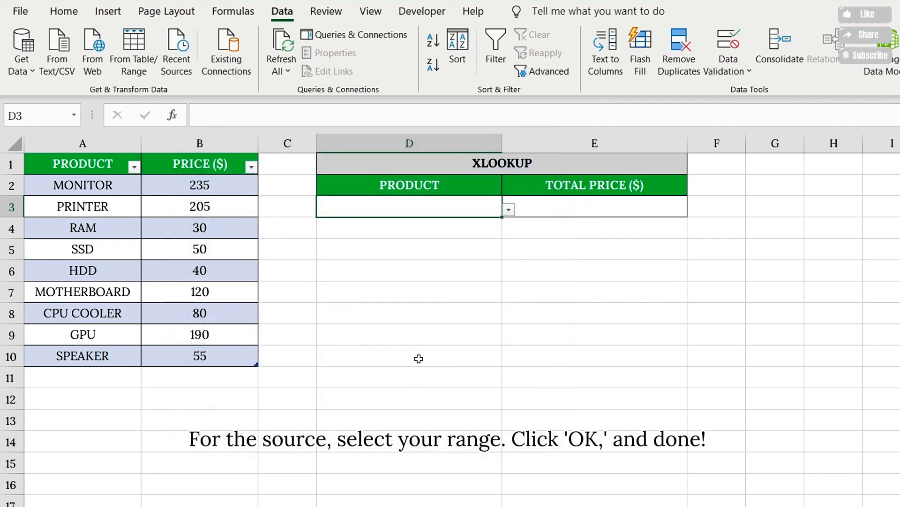
{"action": "left_click", "coordinate": [511, 211]}
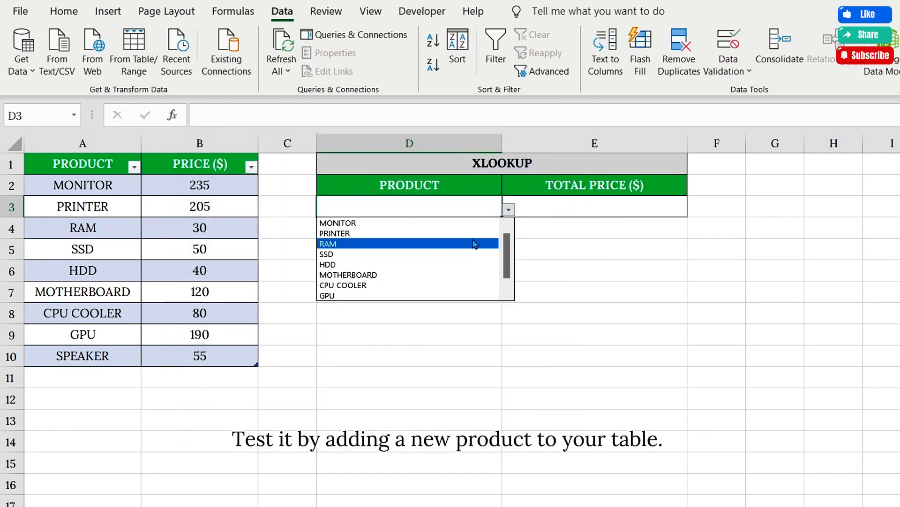
Add a new product Mouse with price 10 in the row directly below SPEAKER.
{"action": "left_click", "coordinate": [126, 378]}
{"action": "type", "text": "Mouse"}
{"action": "key", "text": "Tab"}
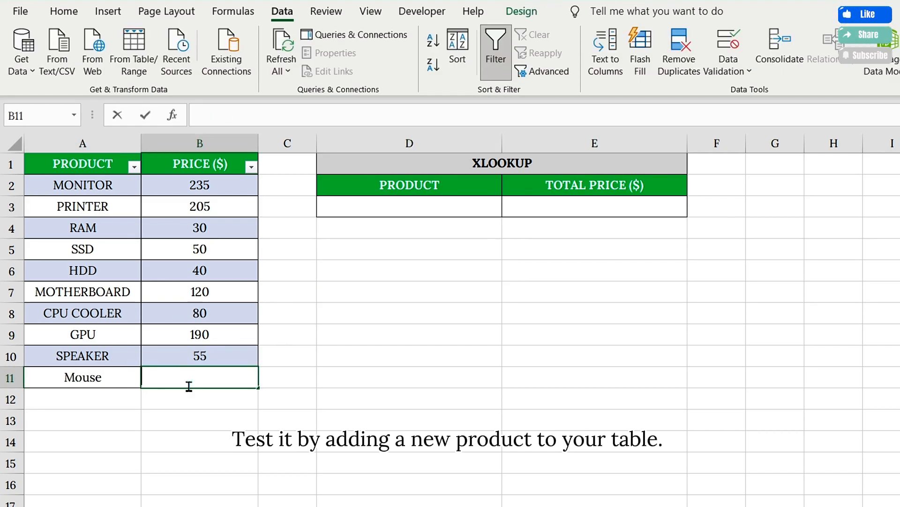
{"action": "type", "text": "10"}
{"action": "key", "text": "Return"}
Look through the product dropdown in D3 and choose MONITOR.
{"action": "left_click", "coordinate": [441, 207]}
{"action": "left_click", "coordinate": [510, 212]}
{"action": "left_click_drag", "start_coordinate": [507, 268], "coordinate": [510, 289]}
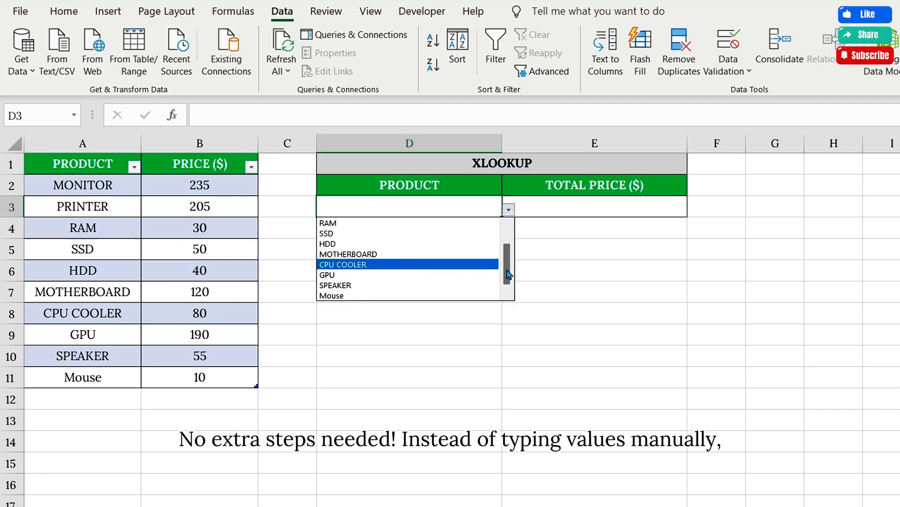
{"action": "left_click_drag", "start_coordinate": [507, 275], "coordinate": [505, 218]}
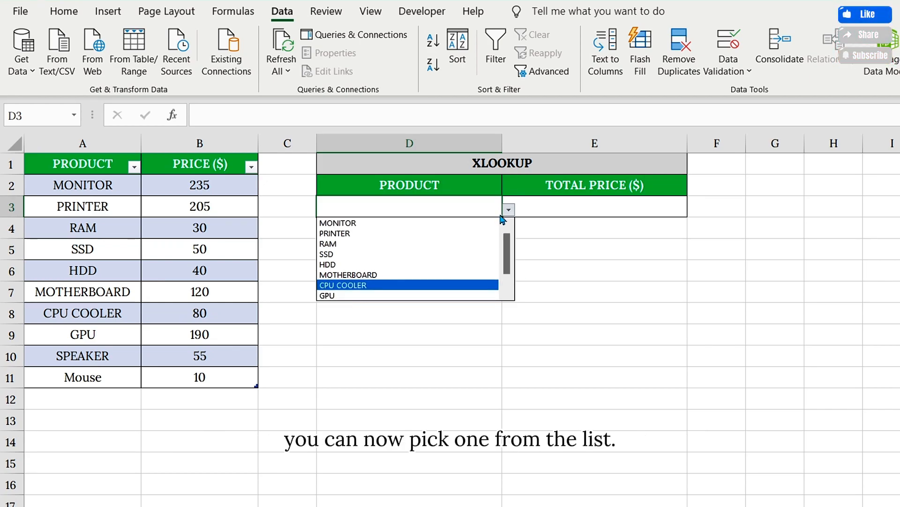
{"action": "left_click", "coordinate": [385, 224]}
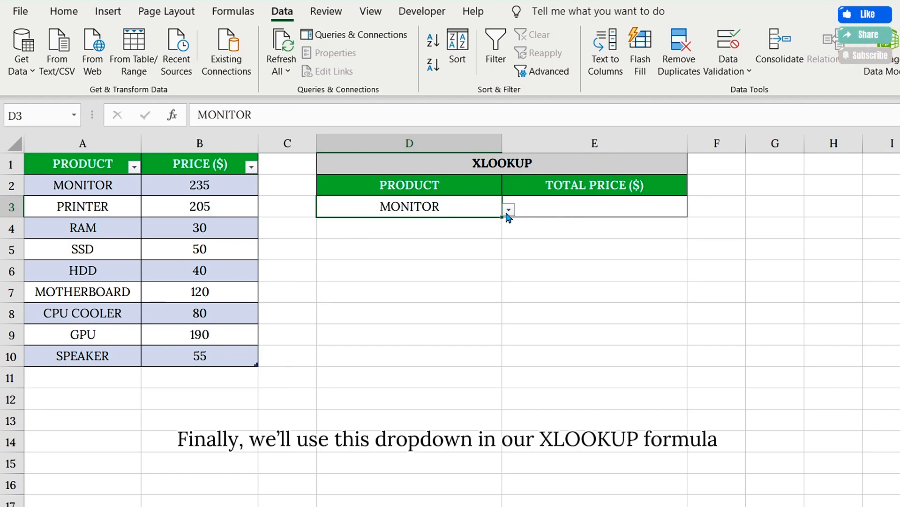
{"action": "left_click", "coordinate": [508, 211]}
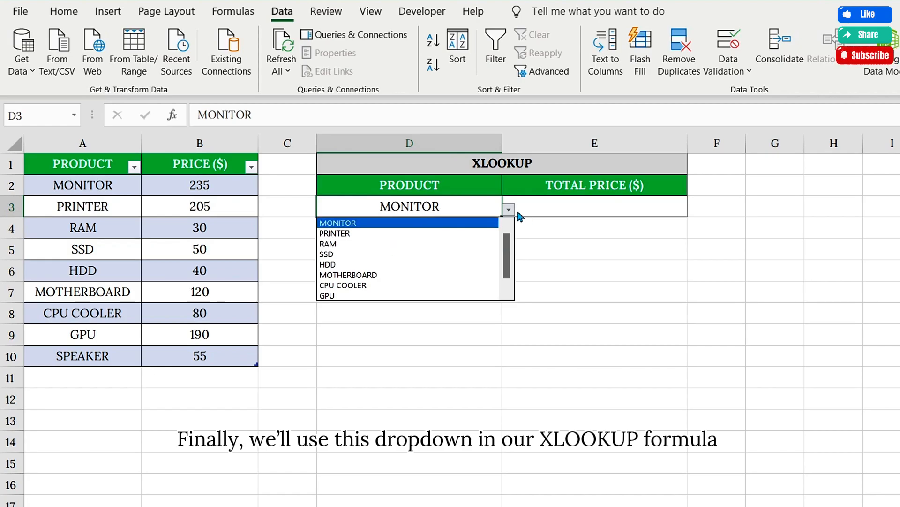
{"action": "left_click", "coordinate": [511, 210]}
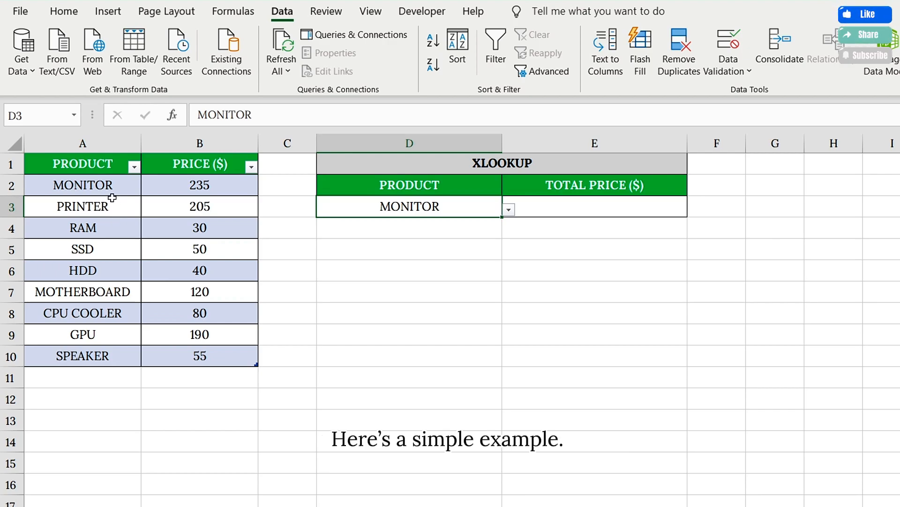
{"action": "left_click", "coordinate": [97, 165]}
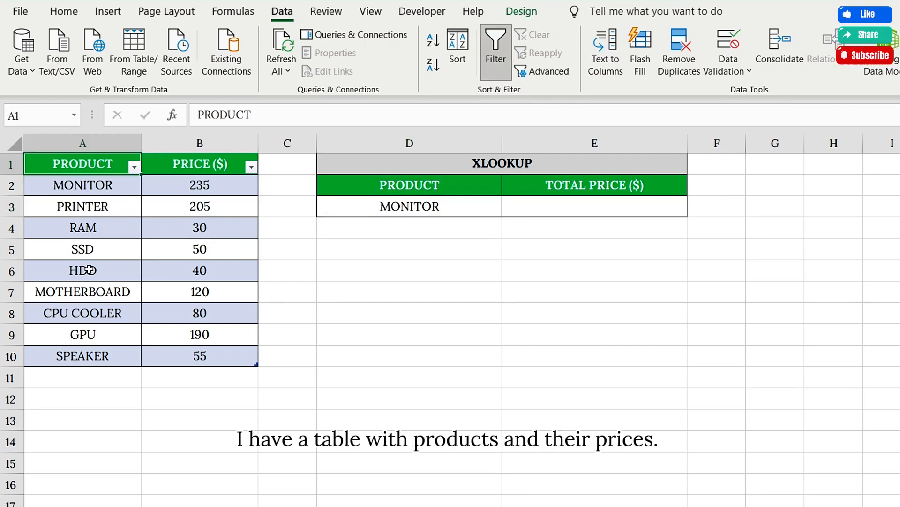
{"action": "left_click", "coordinate": [190, 169]}
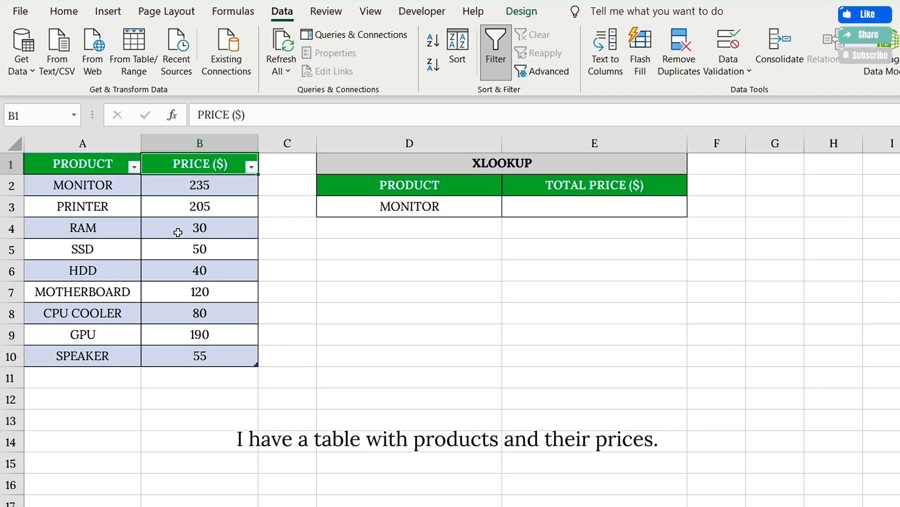
{"action": "left_click", "coordinate": [201, 223]}
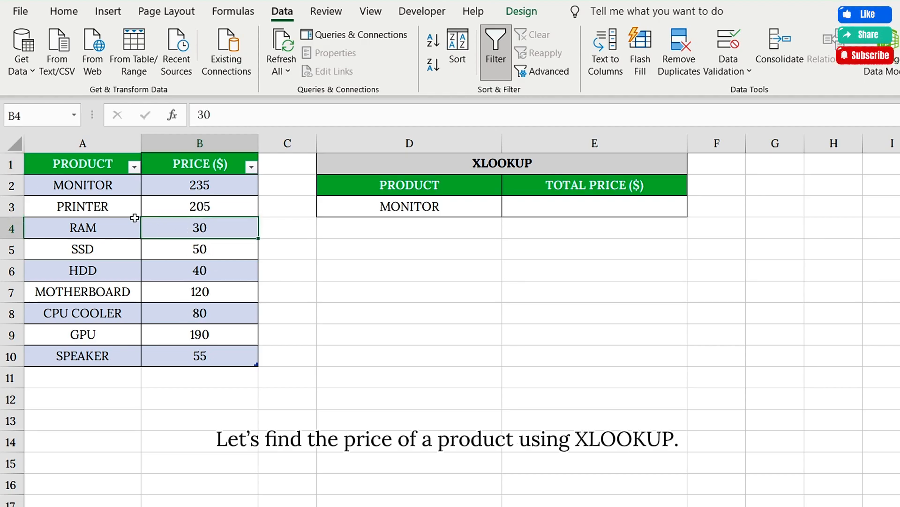
{"action": "left_click", "coordinate": [106, 232]}
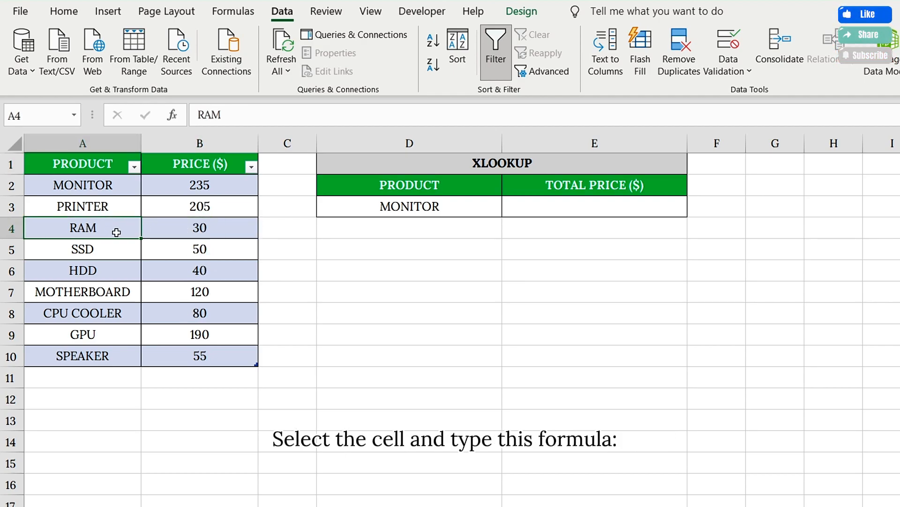
Enter =XLOOKUP(D3,Table2[PRODUCT],Table2[PRICE ($)]) in E3 to return the selected product's price.
{"action": "left_click", "coordinate": [590, 200]}
{"action": "type", "text": "=XLOOKUP("}
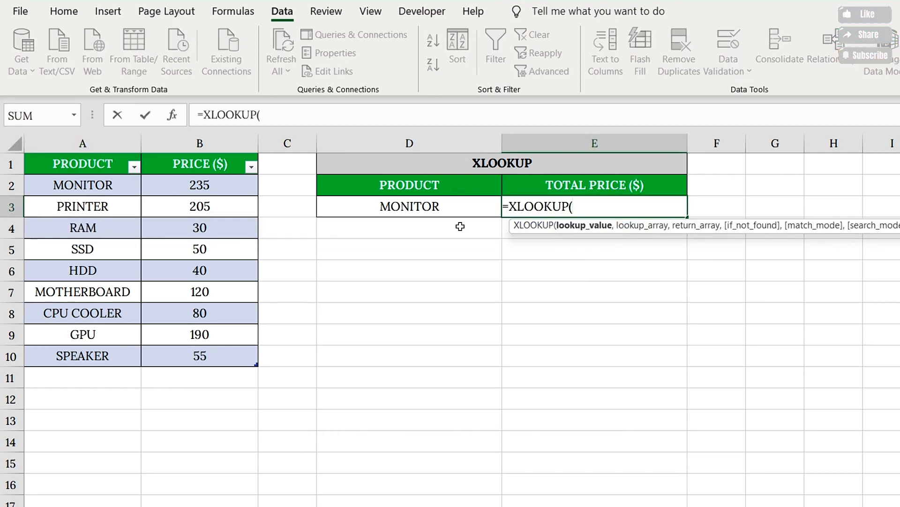
{"action": "left_click", "coordinate": [419, 206]}
{"action": "type", "text": ","}
{"action": "left_click_drag", "start_coordinate": [89, 186], "coordinate": [91, 350]}
{"action": "type", "text": ","}
{"action": "left_click_drag", "start_coordinate": [202, 186], "coordinate": [216, 354]}
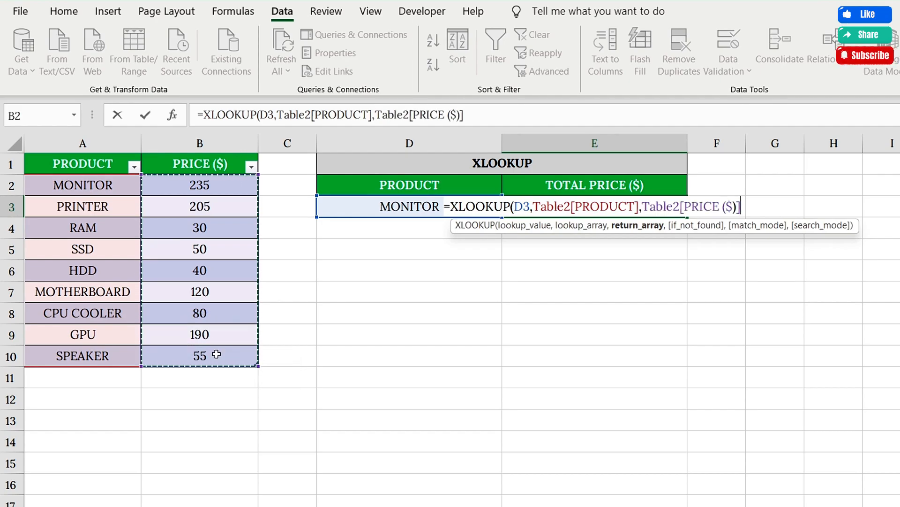
{"action": "type", "text": ")"}
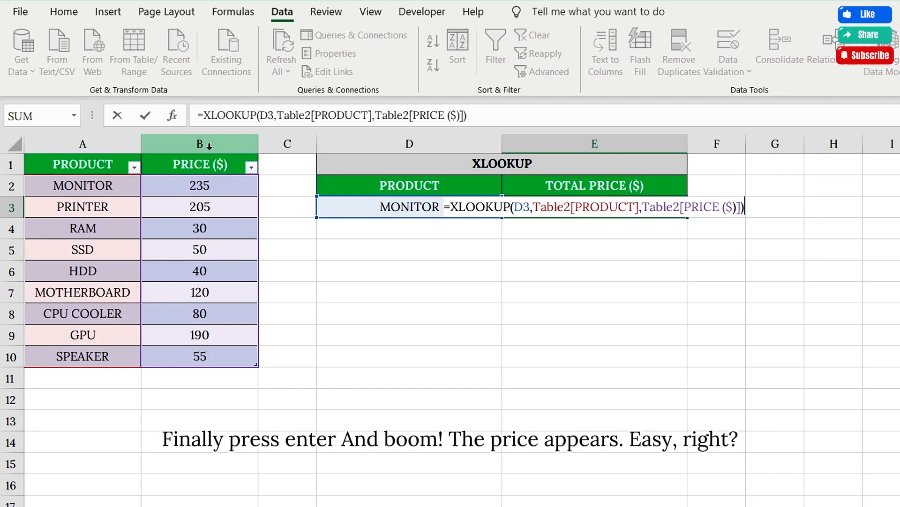
{"action": "key", "text": "Return"}
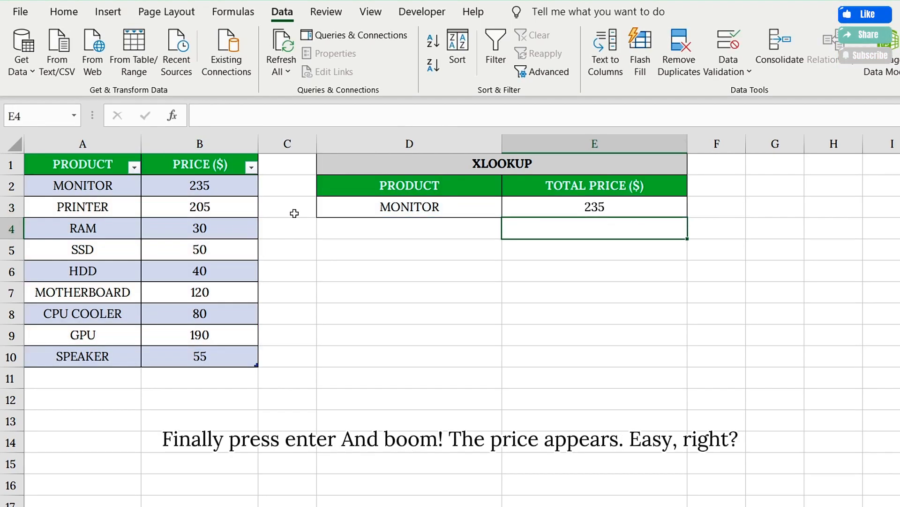
{"action": "left_click", "coordinate": [610, 206]}
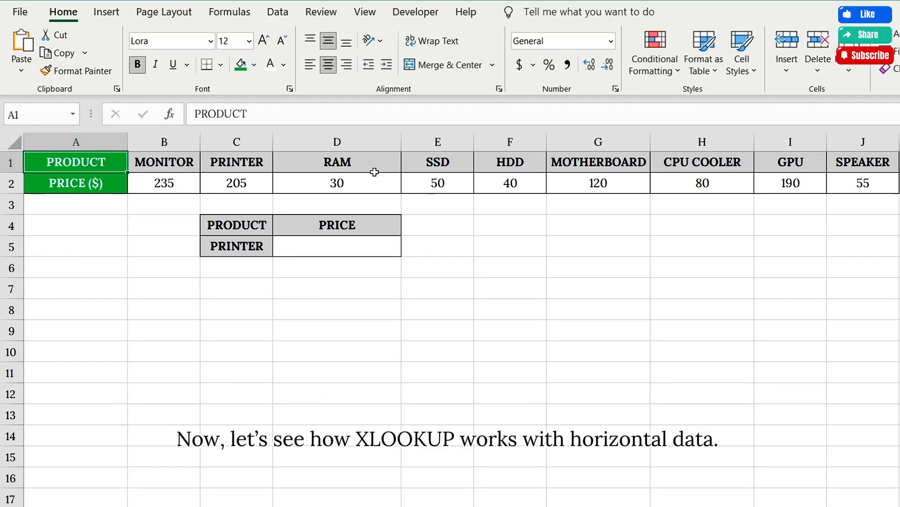
Enter =XLOOKUP(C5,B1:J1,B2:J2) in D5 to return the price of the product in C5 from the horizontal data.
{"action": "left_click", "coordinate": [352, 246]}
{"action": "type", "text": "=XLOOKUP("}
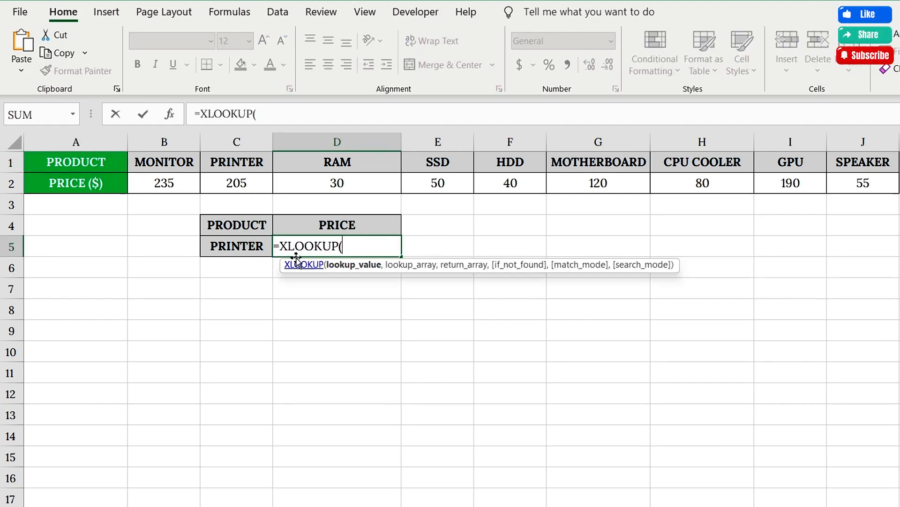
{"action": "left_click", "coordinate": [237, 246]}
{"action": "type", "text": ","}
{"action": "left_click_drag", "start_coordinate": [164, 162], "coordinate": [835, 148]}
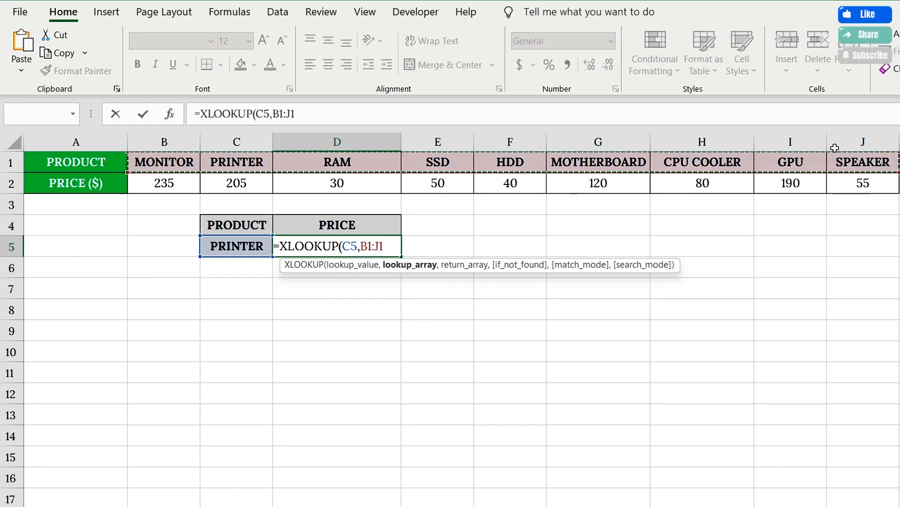
{"action": "type", "text": ","}
{"action": "left_click_drag", "start_coordinate": [164, 183], "coordinate": [844, 188]}
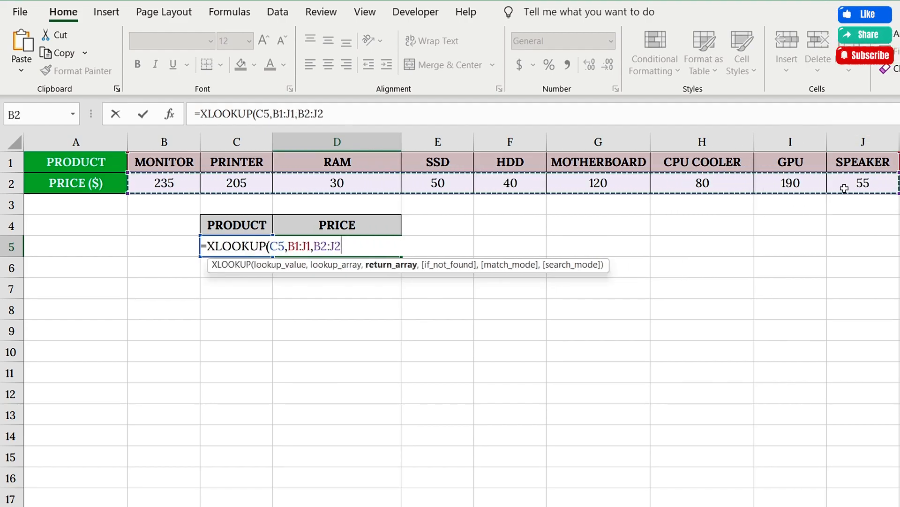
{"action": "type", "text": ")"}
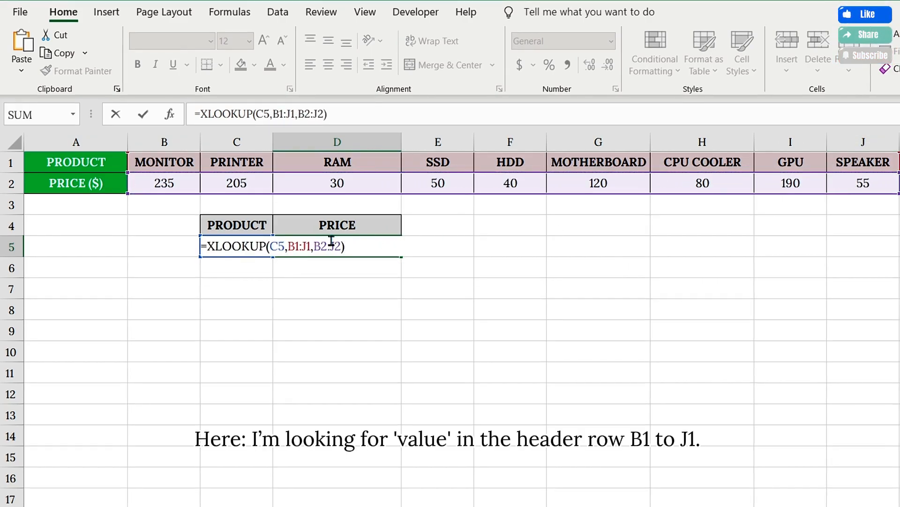
{"action": "left_click_drag", "start_coordinate": [309, 246], "coordinate": [298, 246]}
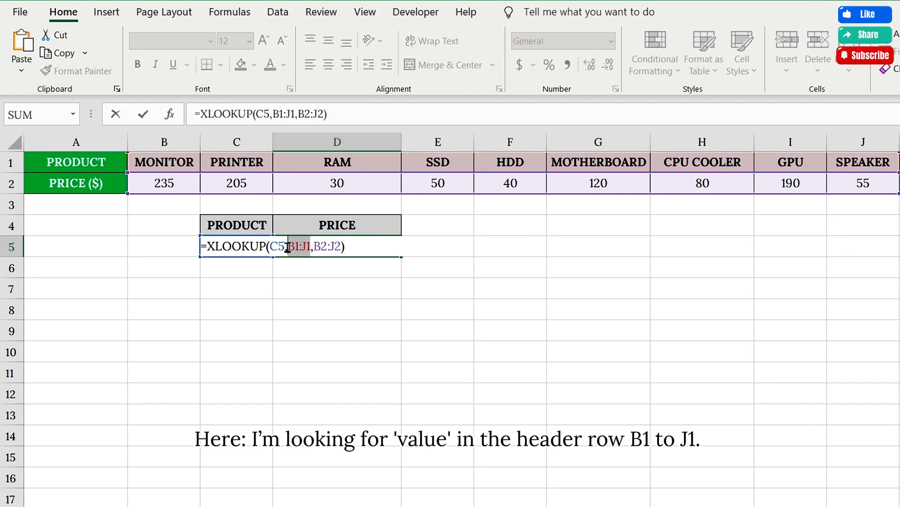
{"action": "key", "text": "Return"}
Add "PRODUCT NOT FOUND" as the if_not_found argument of the XLOOKUP formula in D5.
{"action": "left_click", "coordinate": [337, 249]}
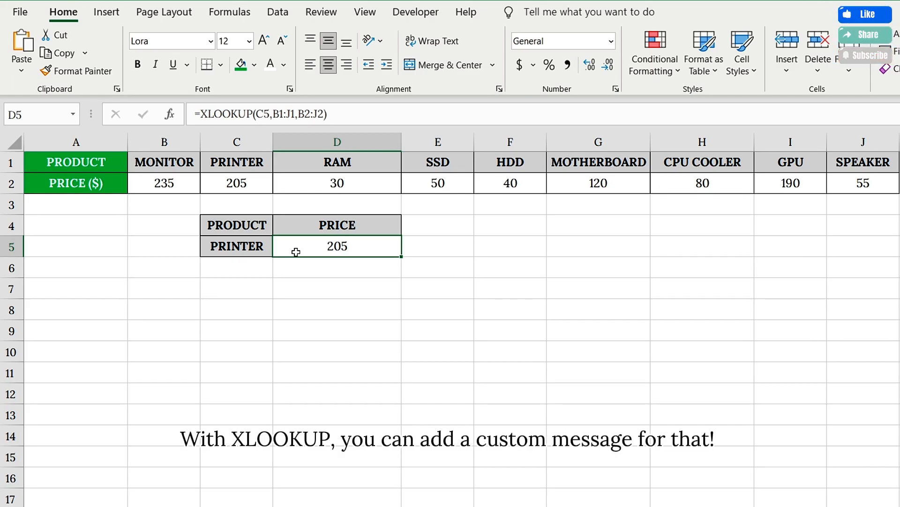
{"action": "double_click", "coordinate": [368, 247]}
{"action": "key", "text": "Left"}
{"action": "type", "text": ", \"PRODU"}
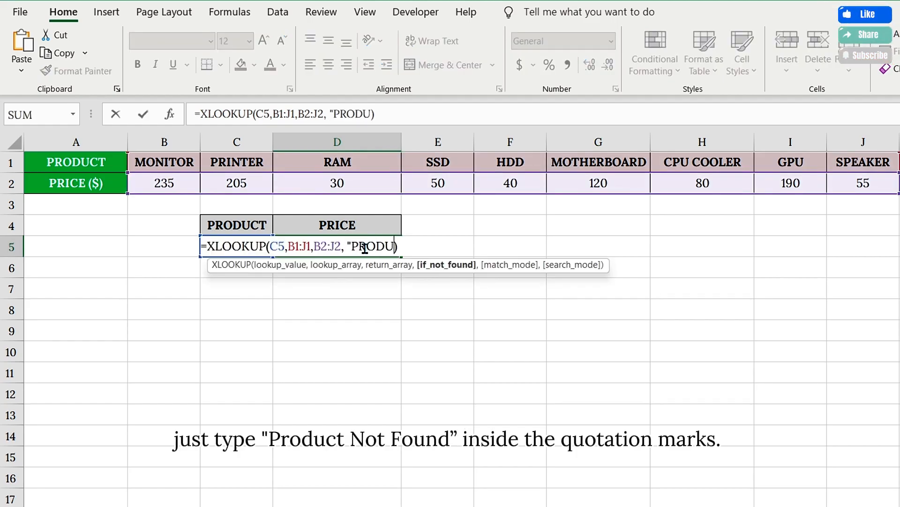
{"action": "type", "text": "CT NOT FOUND"}
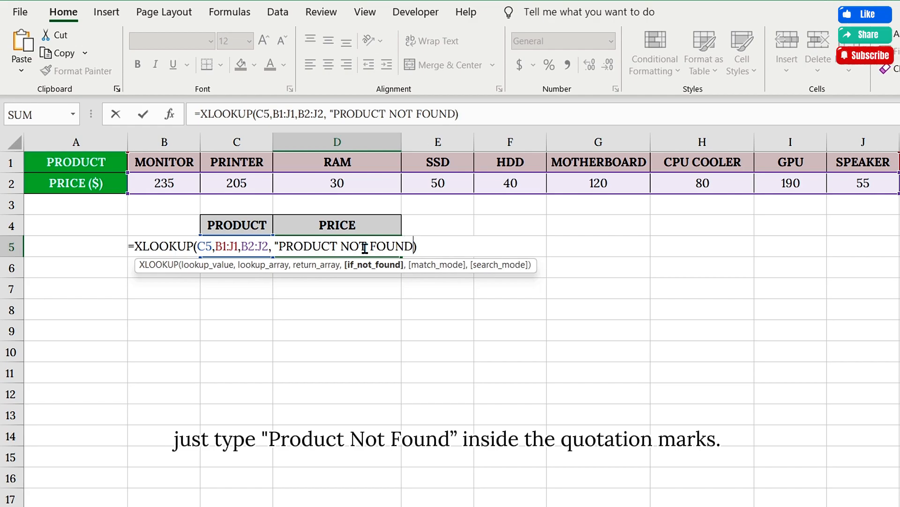
{"action": "type", "text": "\""}
{"action": "key", "text": "Return"}
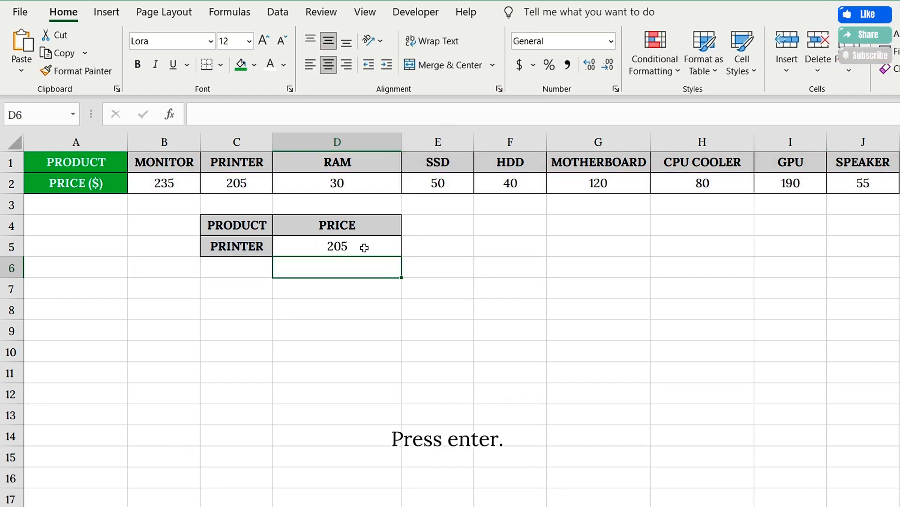
Replace the lookup product in C5 with Mouse and widen column D slightly to fit the returned text.
{"action": "left_click", "coordinate": [257, 247]}
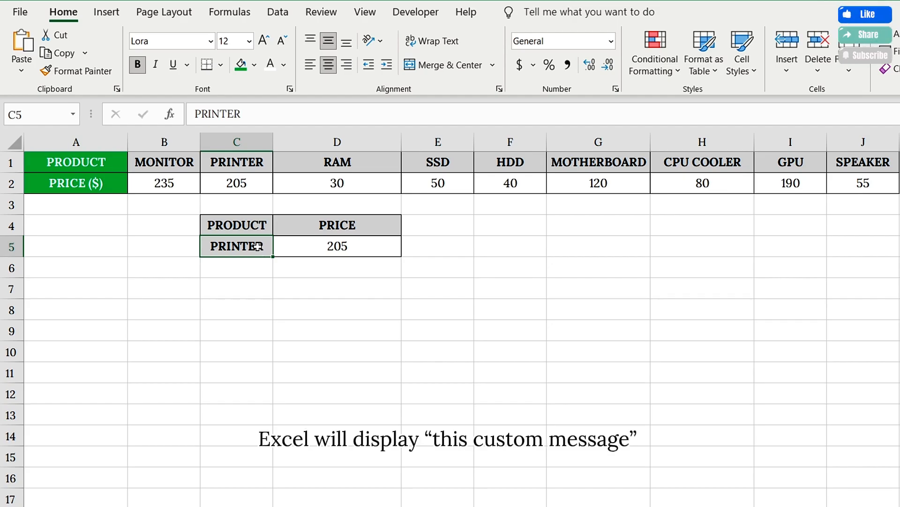
{"action": "type", "text": "Mouse"}
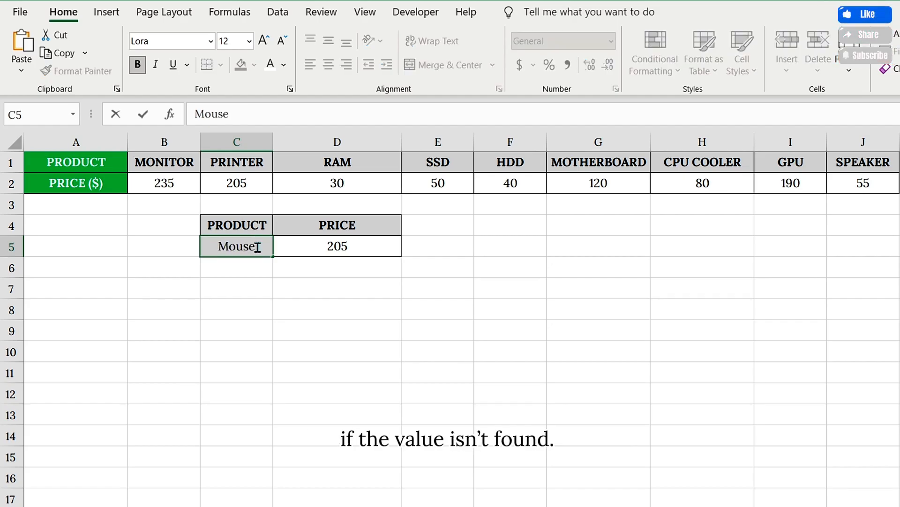
{"action": "key", "text": "Return"}
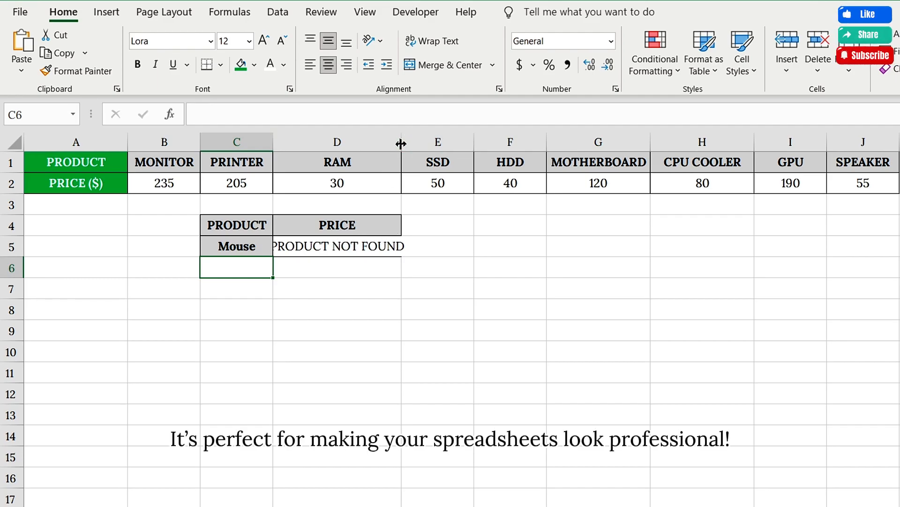
{"action": "left_click_drag", "start_coordinate": [402, 142], "coordinate": [408, 143]}
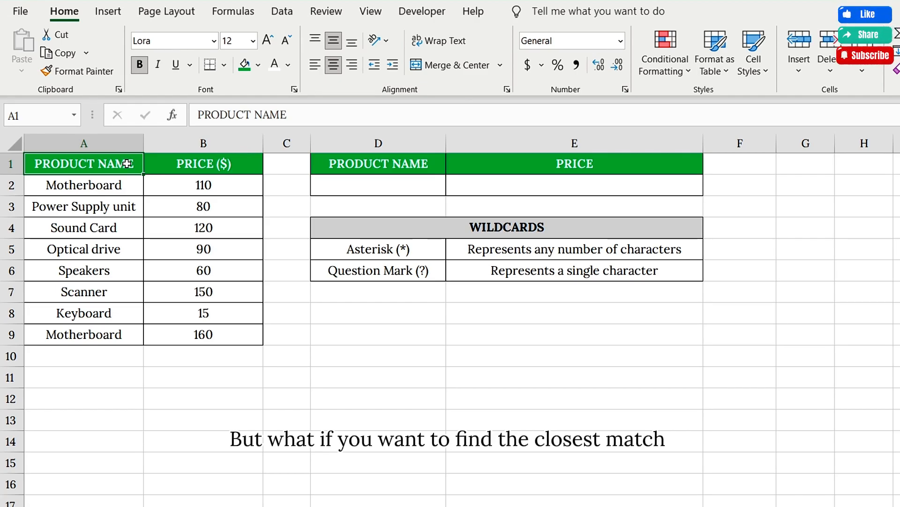
Examine the wildcard descriptions for asterisk and question mark, and the headers of the product and price list.
{"action": "left_click", "coordinate": [484, 228]}
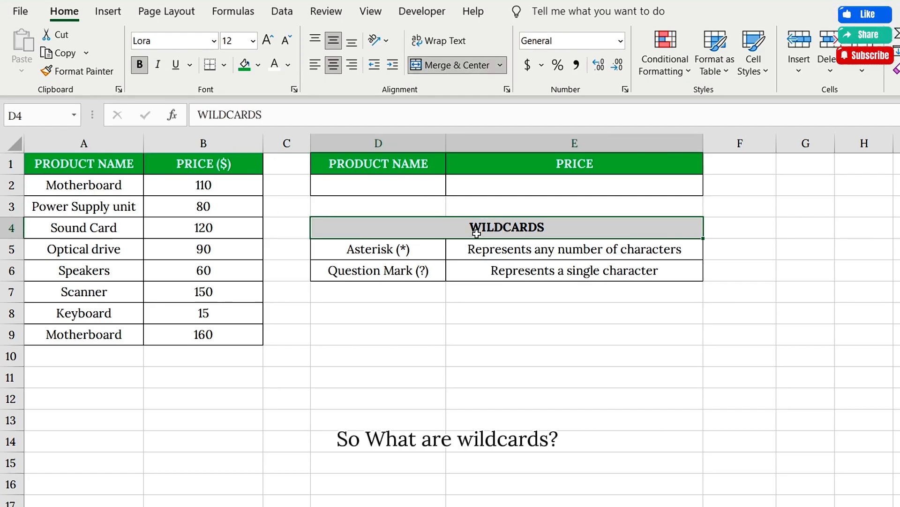
{"action": "left_click_drag", "start_coordinate": [410, 249], "coordinate": [407, 264]}
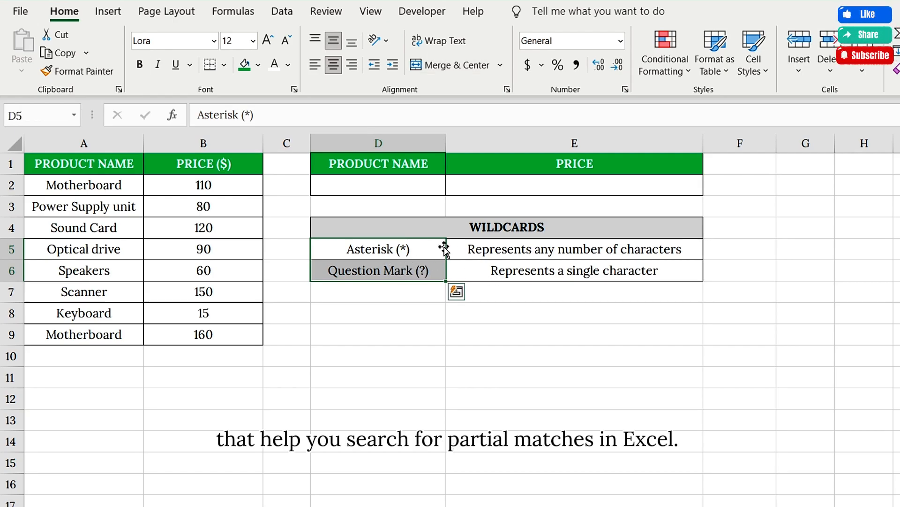
{"action": "left_click", "coordinate": [401, 249]}
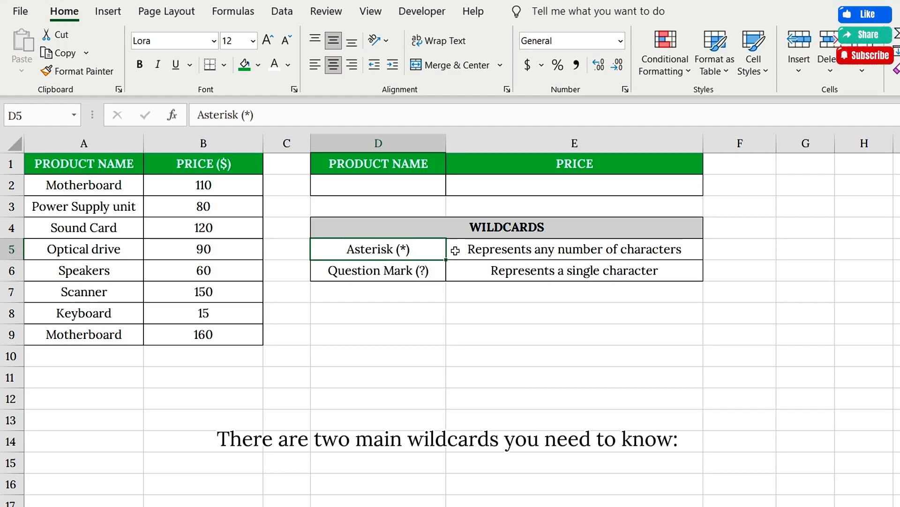
{"action": "left_click", "coordinate": [565, 252]}
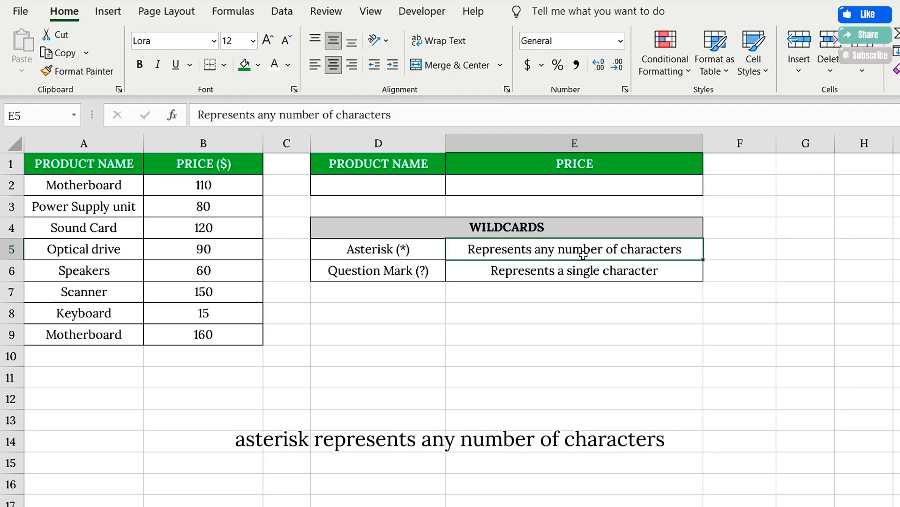
{"action": "left_click", "coordinate": [421, 274]}
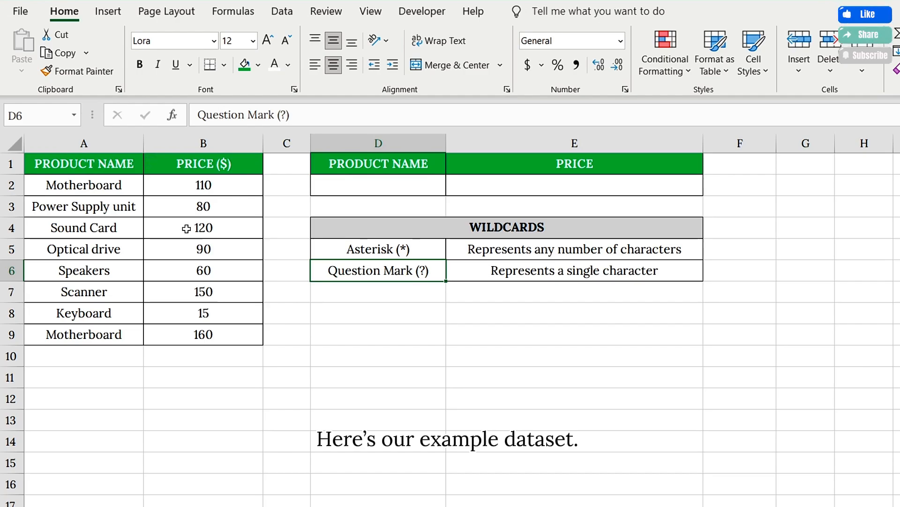
{"action": "left_click", "coordinate": [90, 163]}
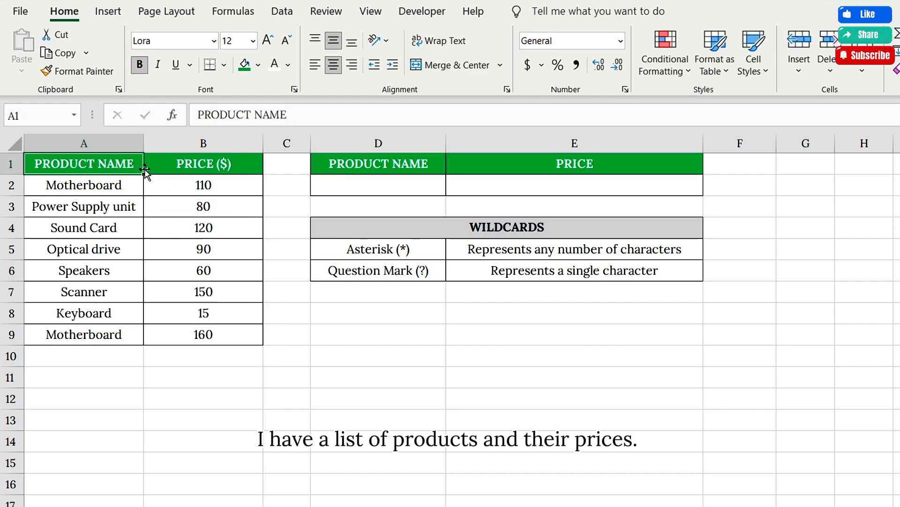
{"action": "left_click", "coordinate": [188, 169]}
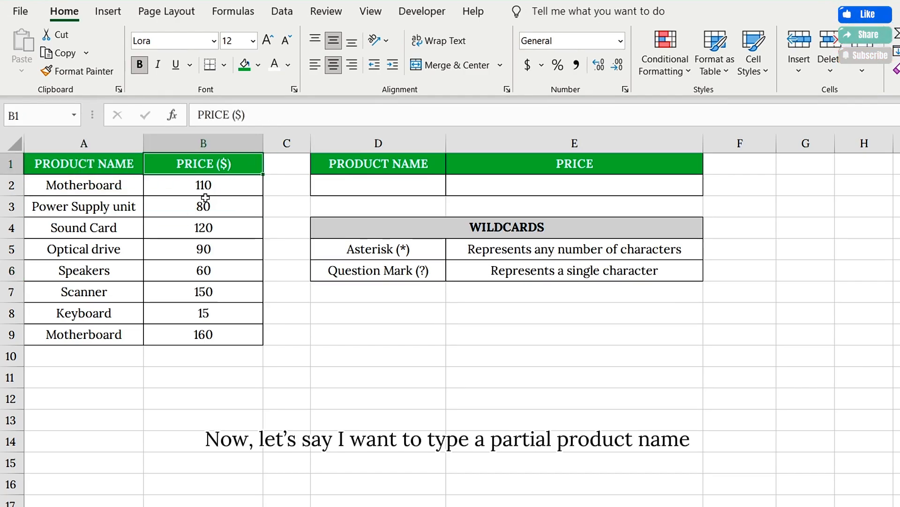
Enter the partial product name Mo in D2.
{"action": "left_click", "coordinate": [379, 187]}
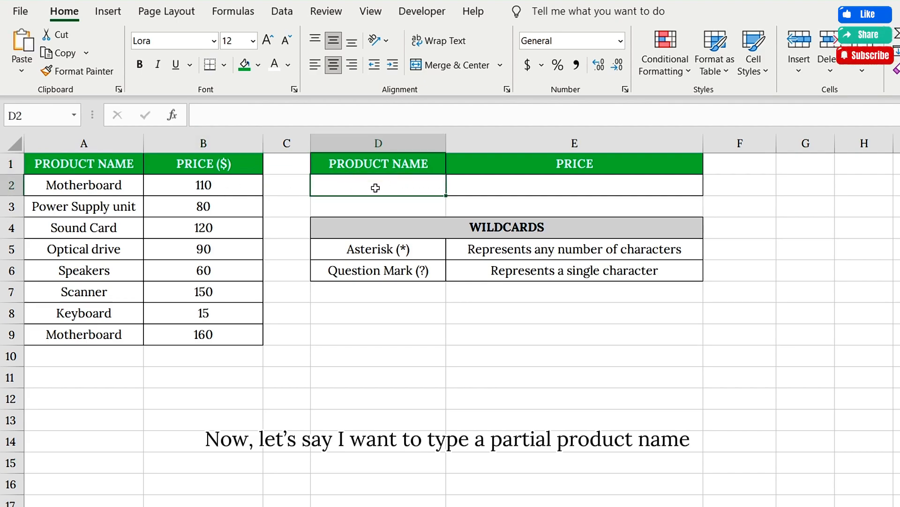
{"action": "type", "text": "Mo"}
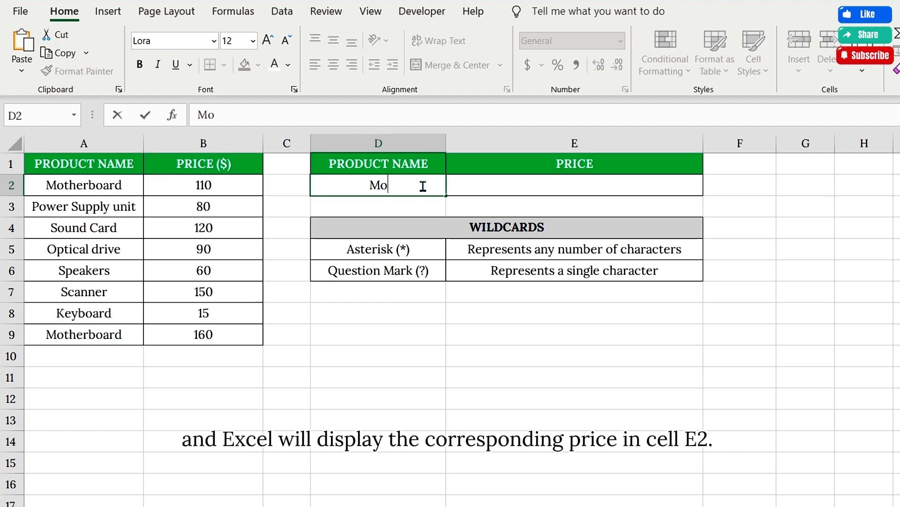
{"action": "left_click", "coordinate": [514, 186]}
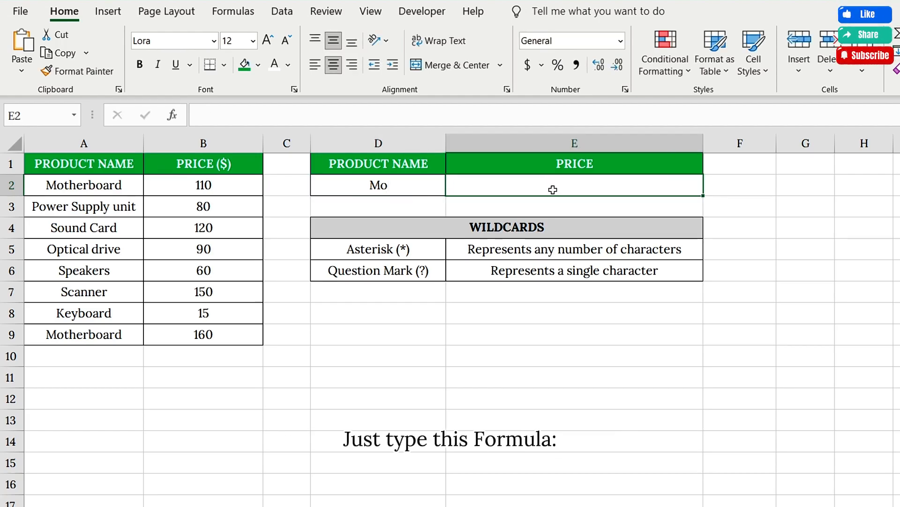
Begin an XLOOKUP formula in E2 that looks up D2&"*" in A2:A9 and returns from B2:B9.
{"action": "type", "text": "=x"}
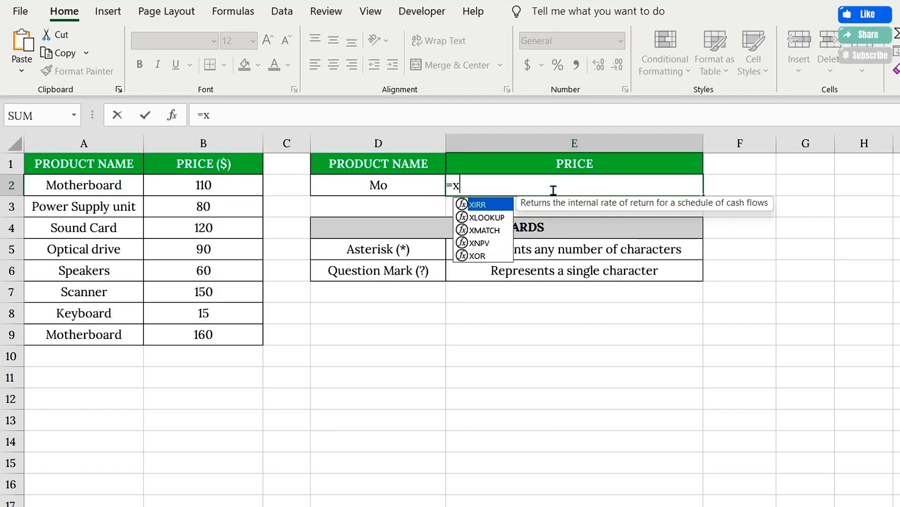
{"action": "type", "text": "loo"}
{"action": "key", "text": "Tab"}
{"action": "left_click", "coordinate": [388, 187]}
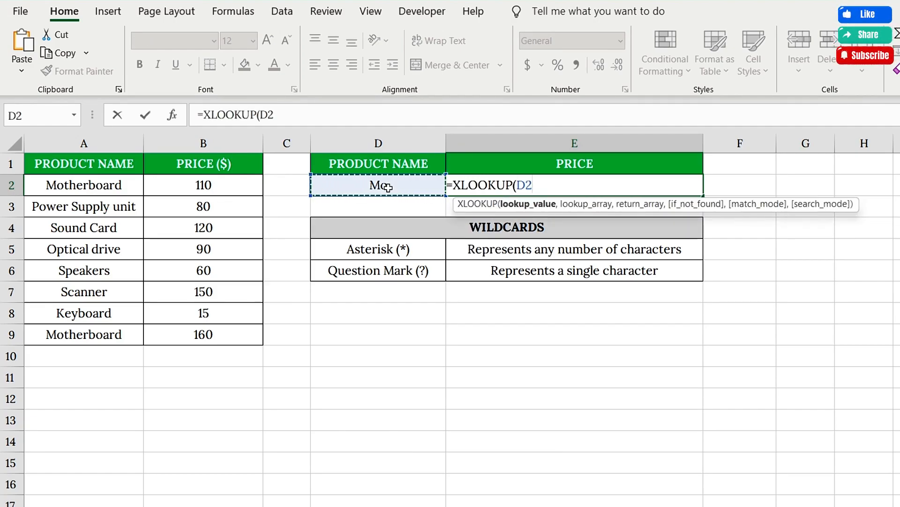
{"action": "type", "text": "&\"*\","}
{"action": "left_click_drag", "start_coordinate": [89, 185], "coordinate": [107, 333]}
{"action": "type", "text": ","}
{"action": "left_click_drag", "start_coordinate": [207, 186], "coordinate": [229, 335]}
{"action": "type", "text": ","}
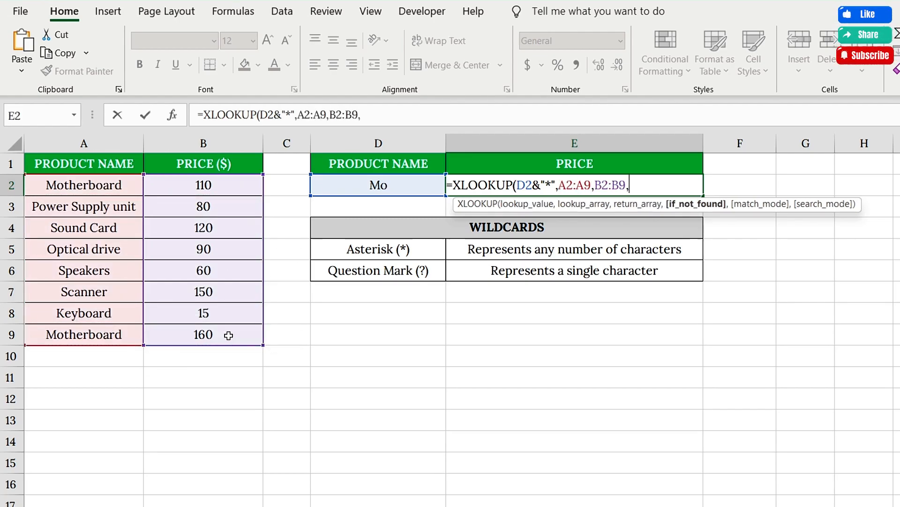
Complete the E2 formula with "NOT FOUND" as the fallback and wildcard match mode 2, review its arguments, and confirm it.
{"action": "type", "text": "\"NOT FOUND\","}
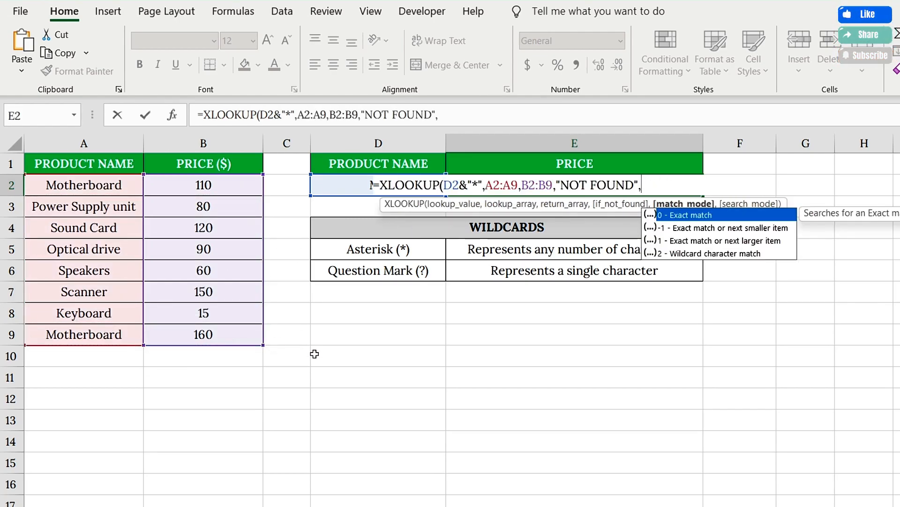
{"action": "type", "text": "2)"}
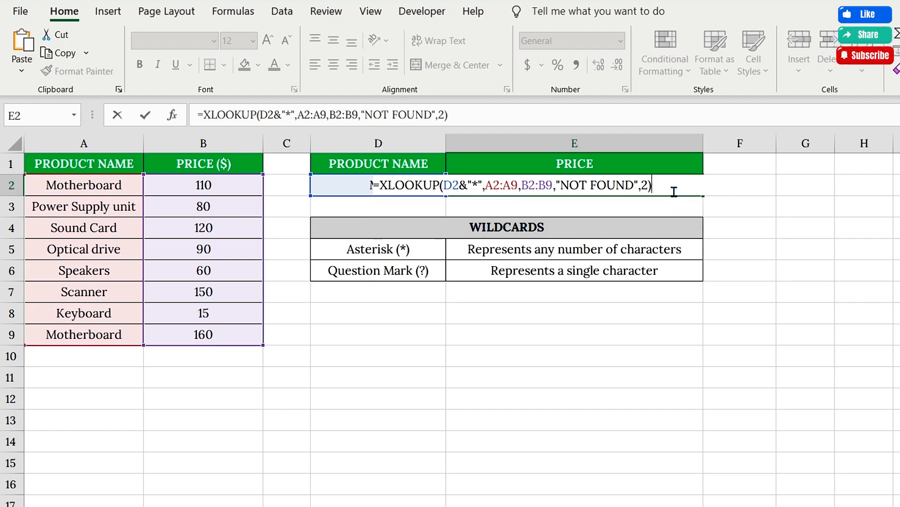
{"action": "left_click", "coordinate": [465, 185]}
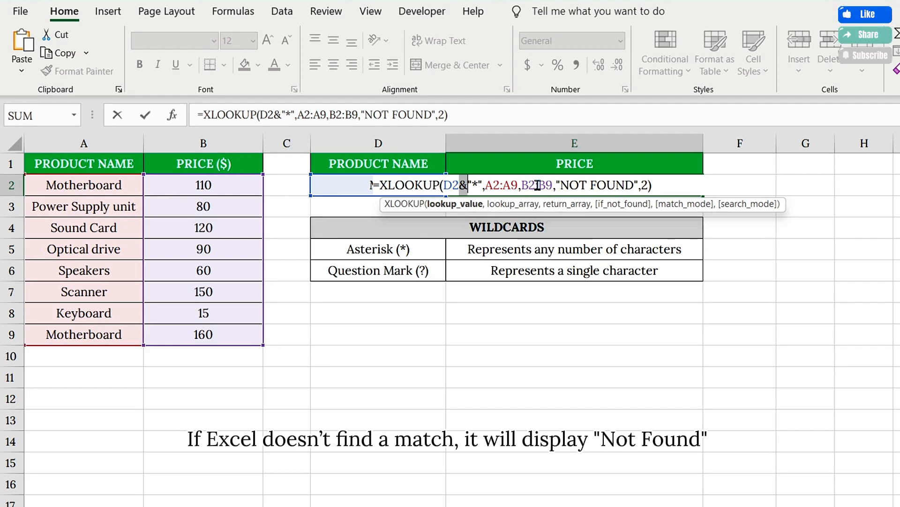
{"action": "left_click_drag", "start_coordinate": [562, 184], "coordinate": [624, 184]}
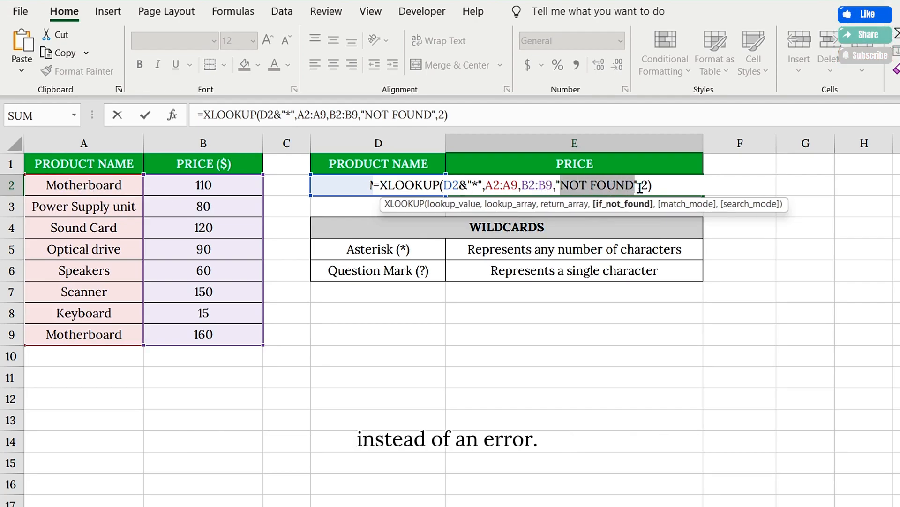
{"action": "left_click_drag", "start_coordinate": [641, 185], "coordinate": [647, 186]}
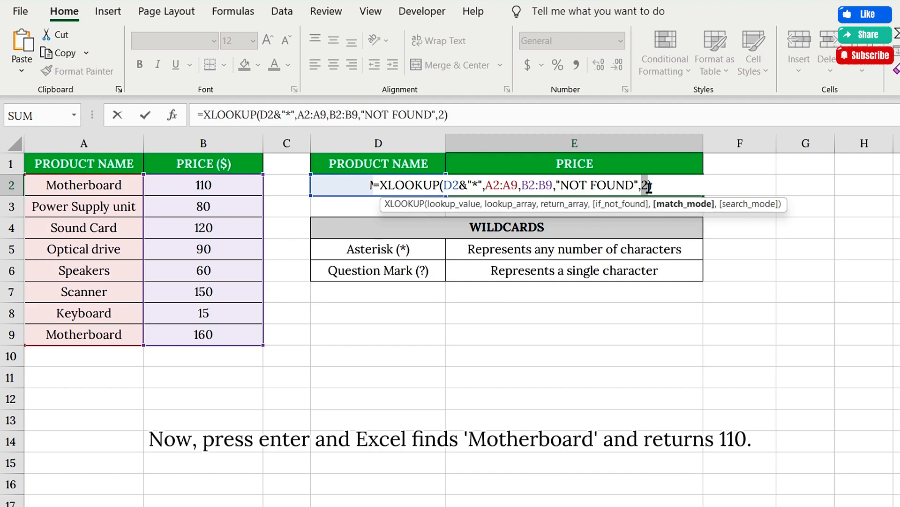
{"action": "key", "text": "Return"}
Compare the price returned in E2 for the partial name with the two Motherboard rows in the product list.
{"action": "left_click", "coordinate": [619, 185]}
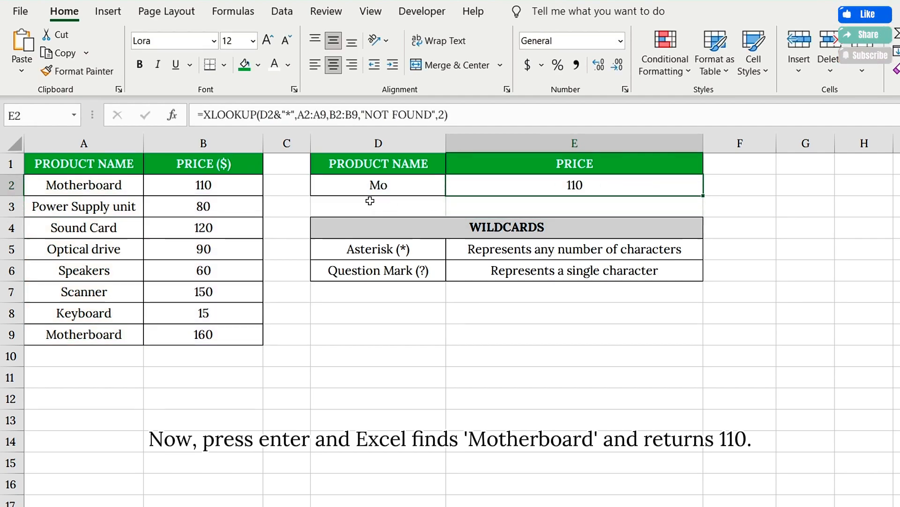
{"action": "left_click", "coordinate": [407, 187]}
{"action": "left_click", "coordinate": [128, 190]}
{"action": "left_click", "coordinate": [171, 185]}
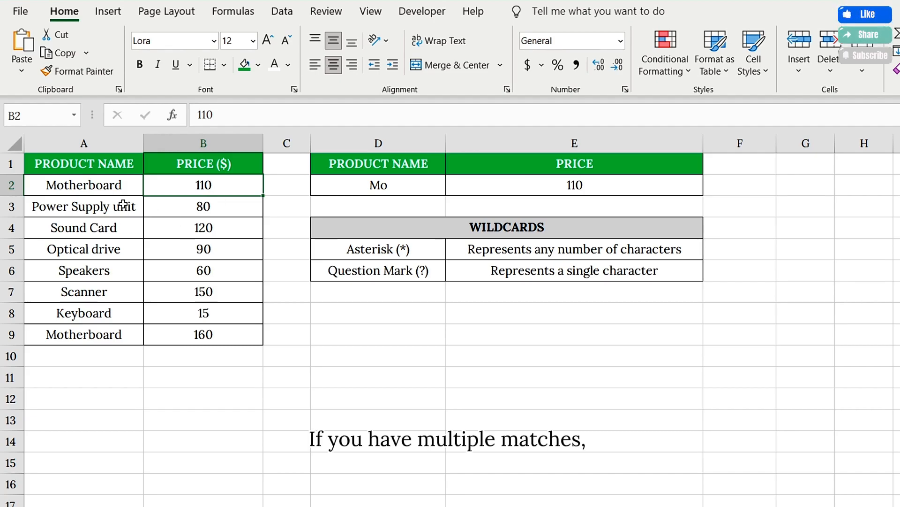
{"action": "left_click", "coordinate": [109, 190]}
{"action": "left_click", "coordinate": [90, 333]}
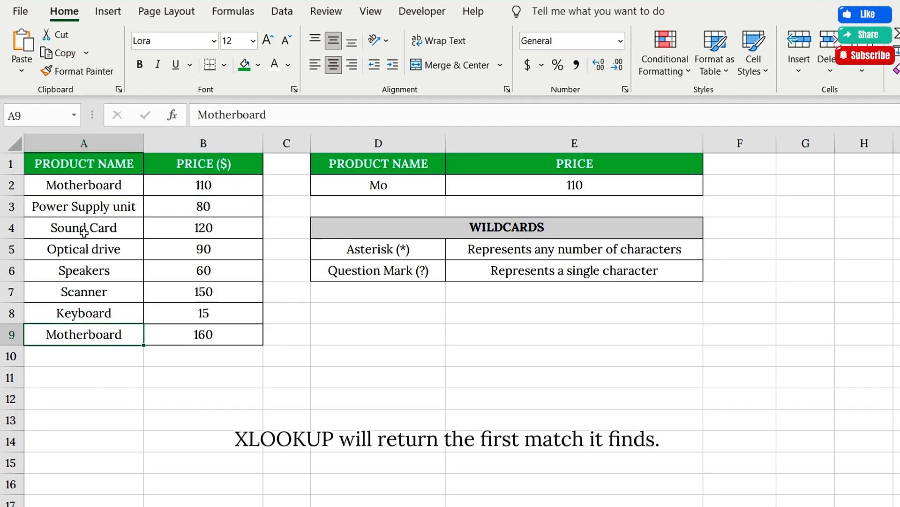
{"action": "left_click", "coordinate": [109, 186]}
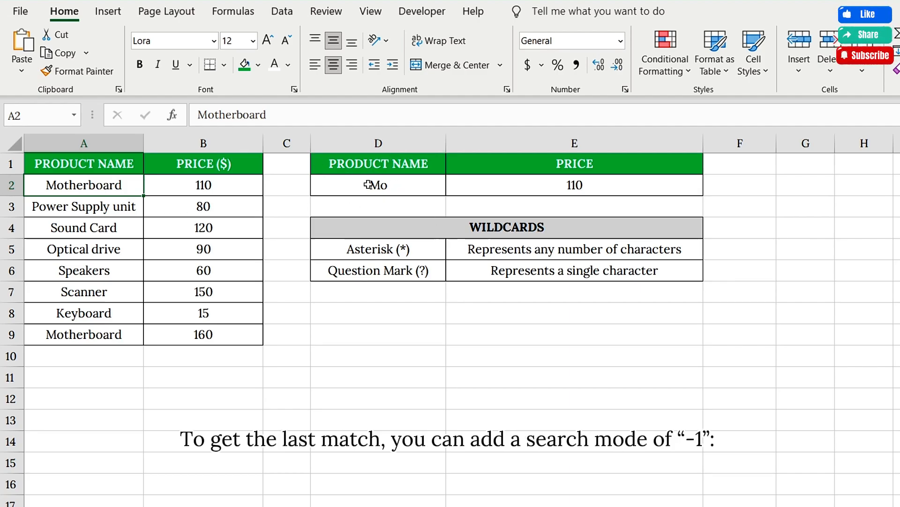
Add search mode -1 (search last-to-first) to the XLOOKUP formula in E2.
{"action": "double_click", "coordinate": [556, 187]}
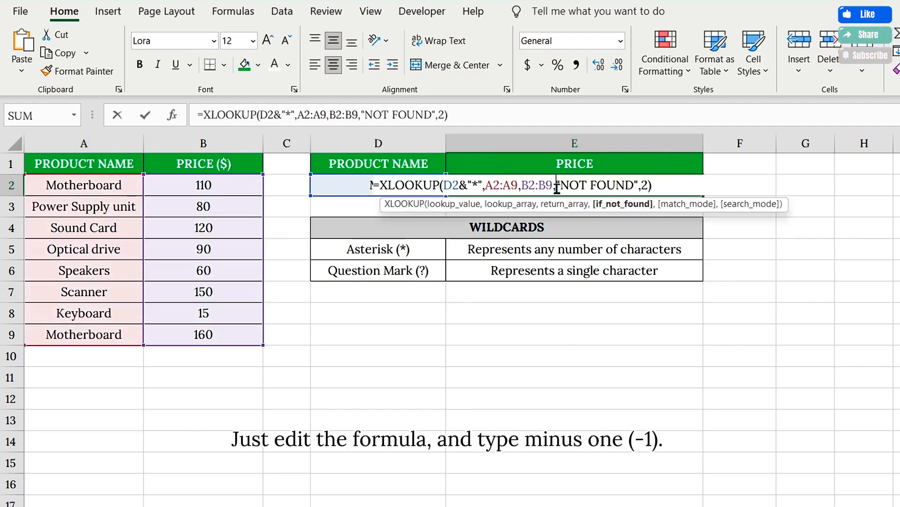
{"action": "left_click", "coordinate": [647, 185]}
{"action": "type", "text": ","}
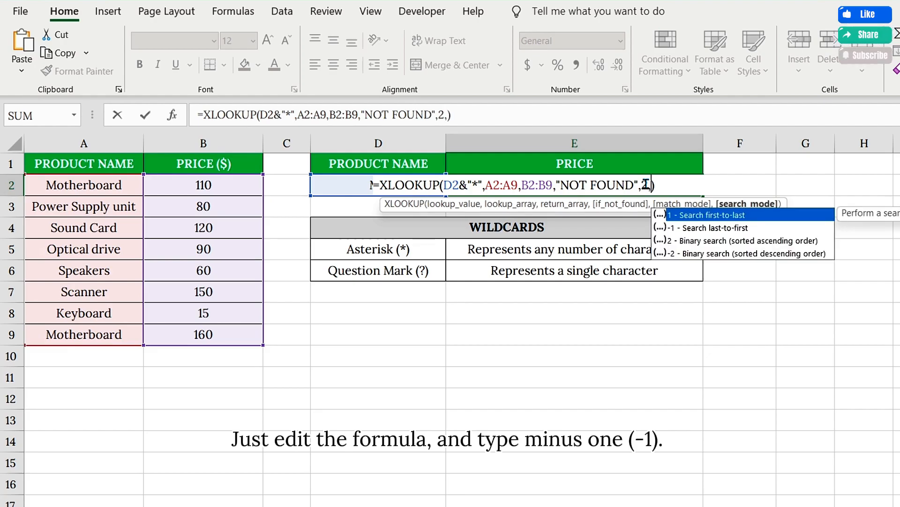
{"action": "double_click", "coordinate": [686, 228]}
{"action": "key", "text": "Return"}
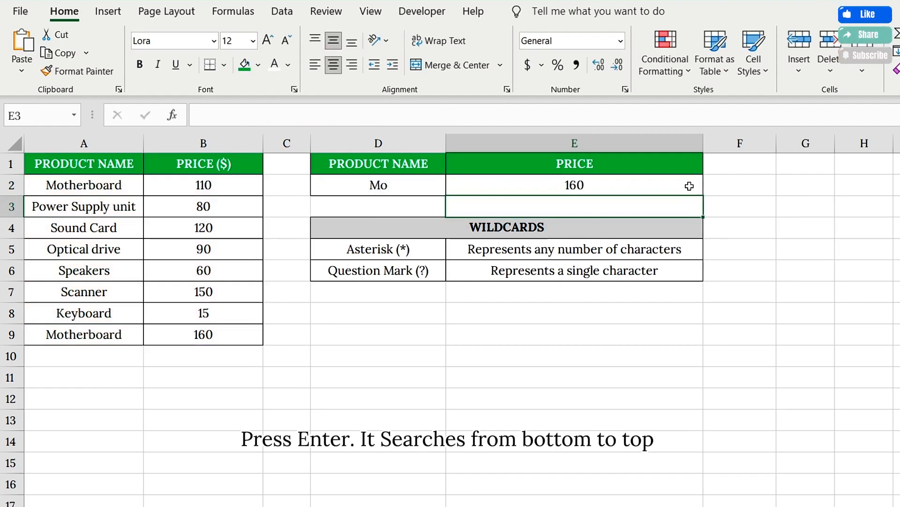
Check the updated formula and price in E2 against the last Motherboard entry in row 9.
{"action": "left_click", "coordinate": [623, 187]}
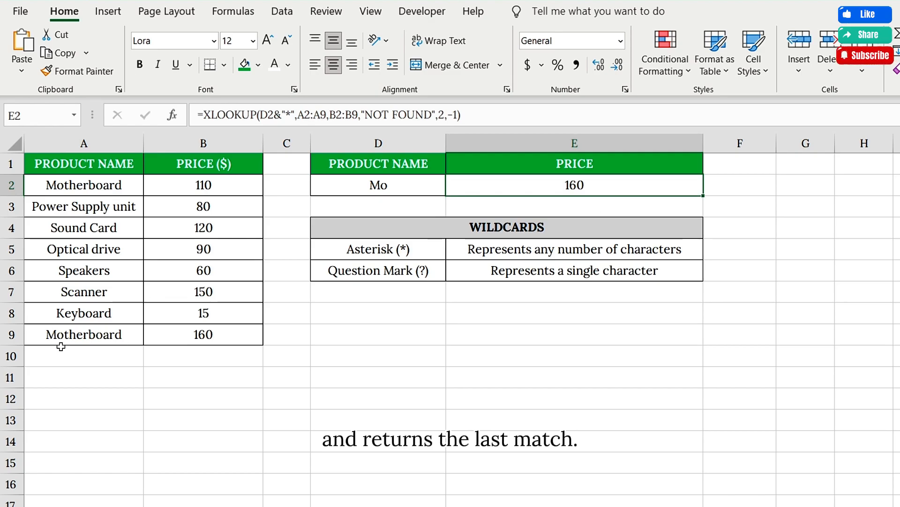
{"action": "left_click", "coordinate": [126, 337]}
{"action": "left_click", "coordinate": [160, 337]}
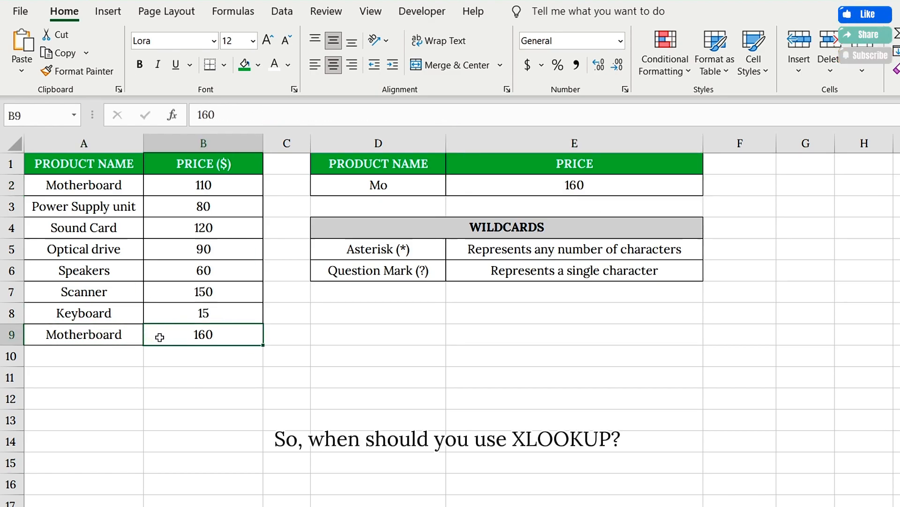